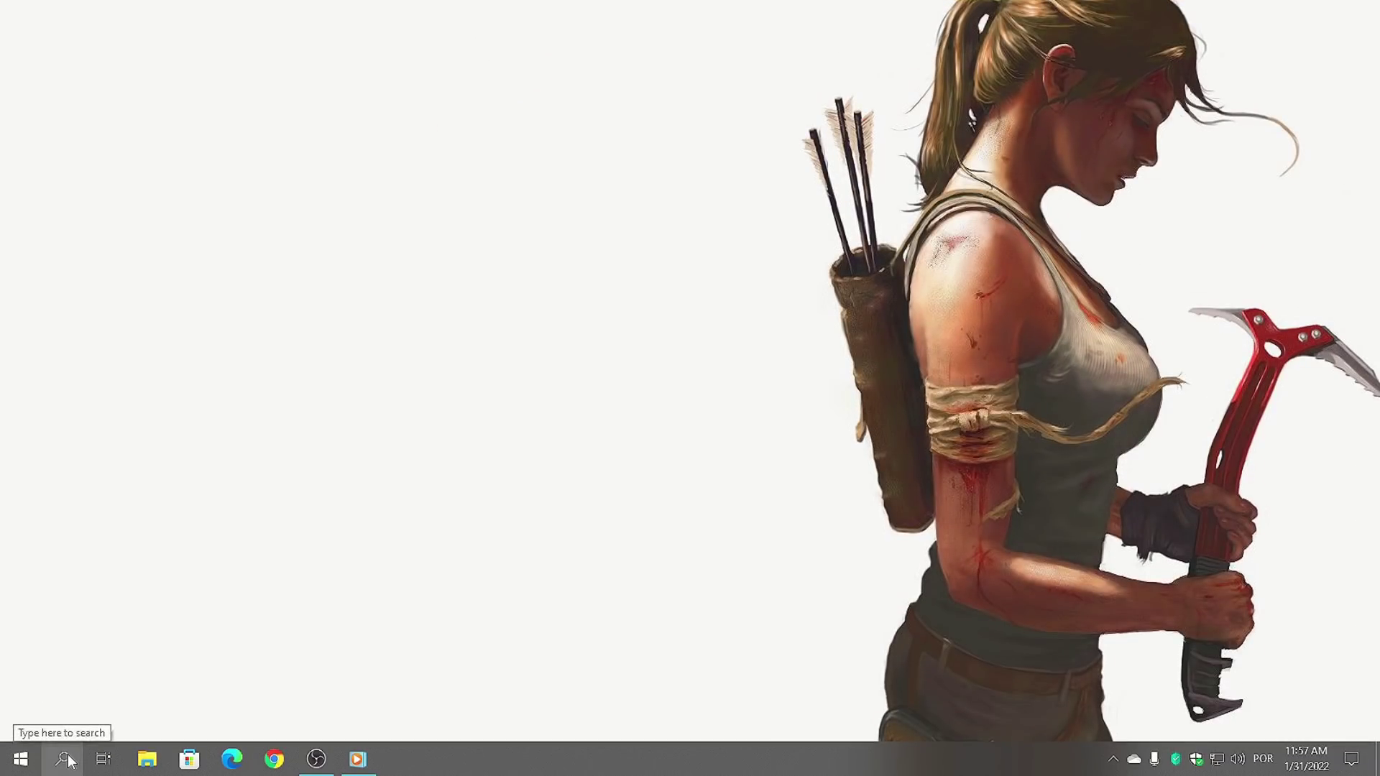
- Find Command Prompt through the Windows search and run it as administrator
{"action": "left_click", "coordinate": [65, 759]}
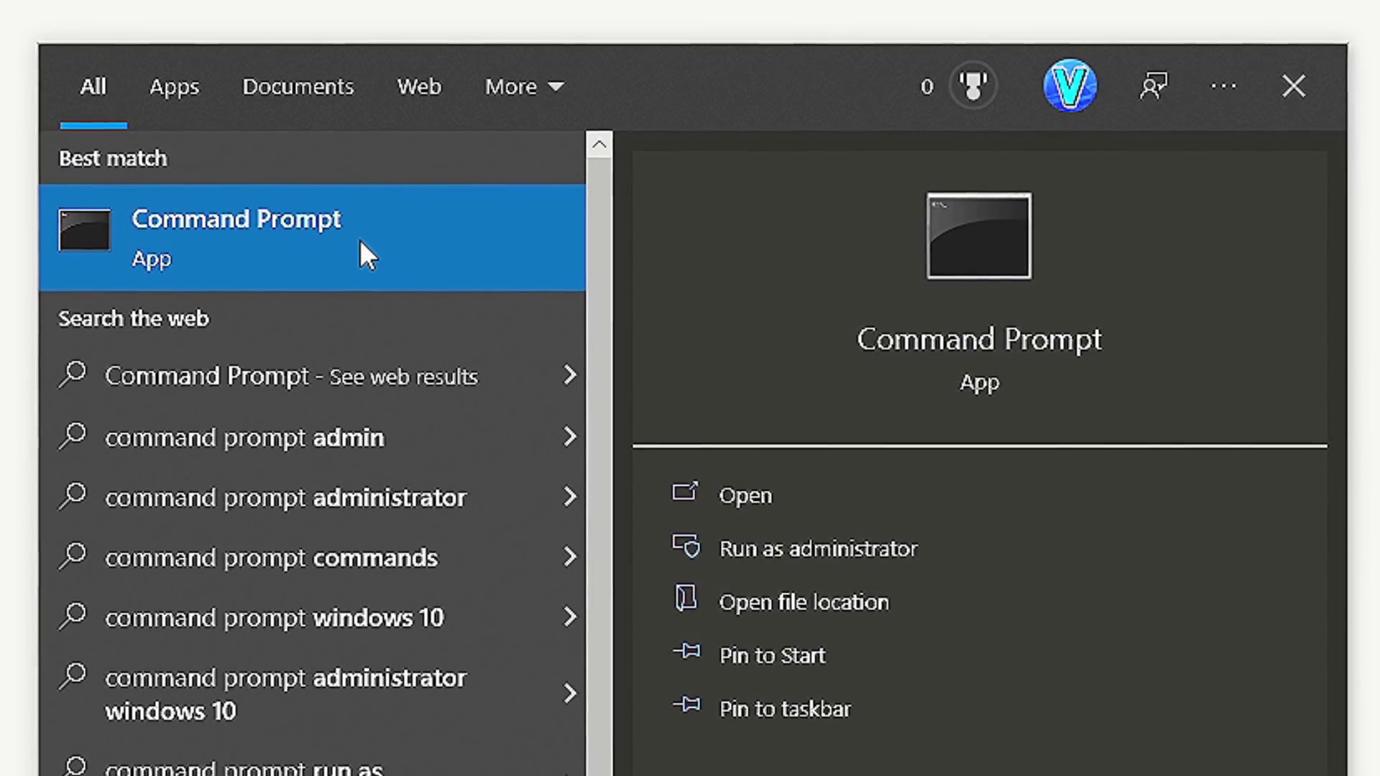
{"action": "right_click", "coordinate": [365, 245]}
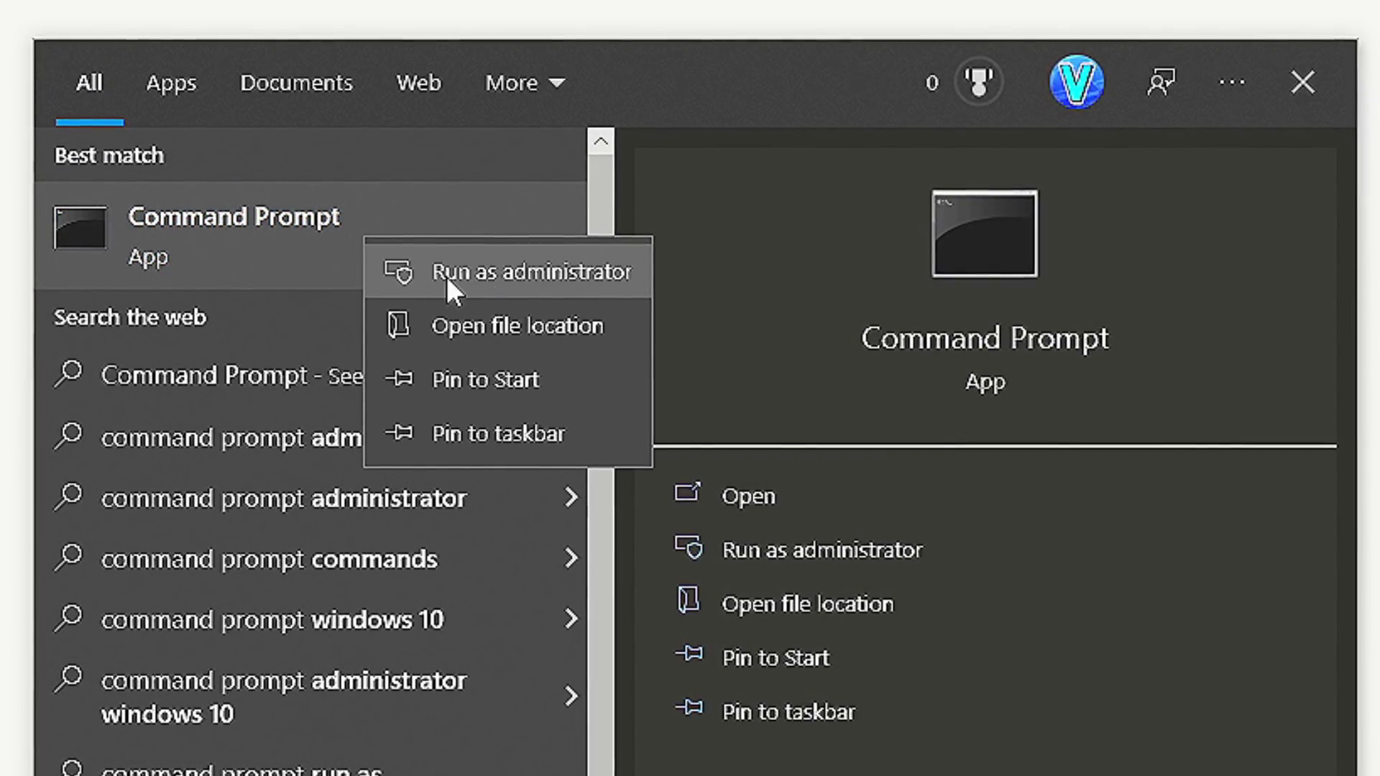
{"action": "left_click", "coordinate": [524, 274]}
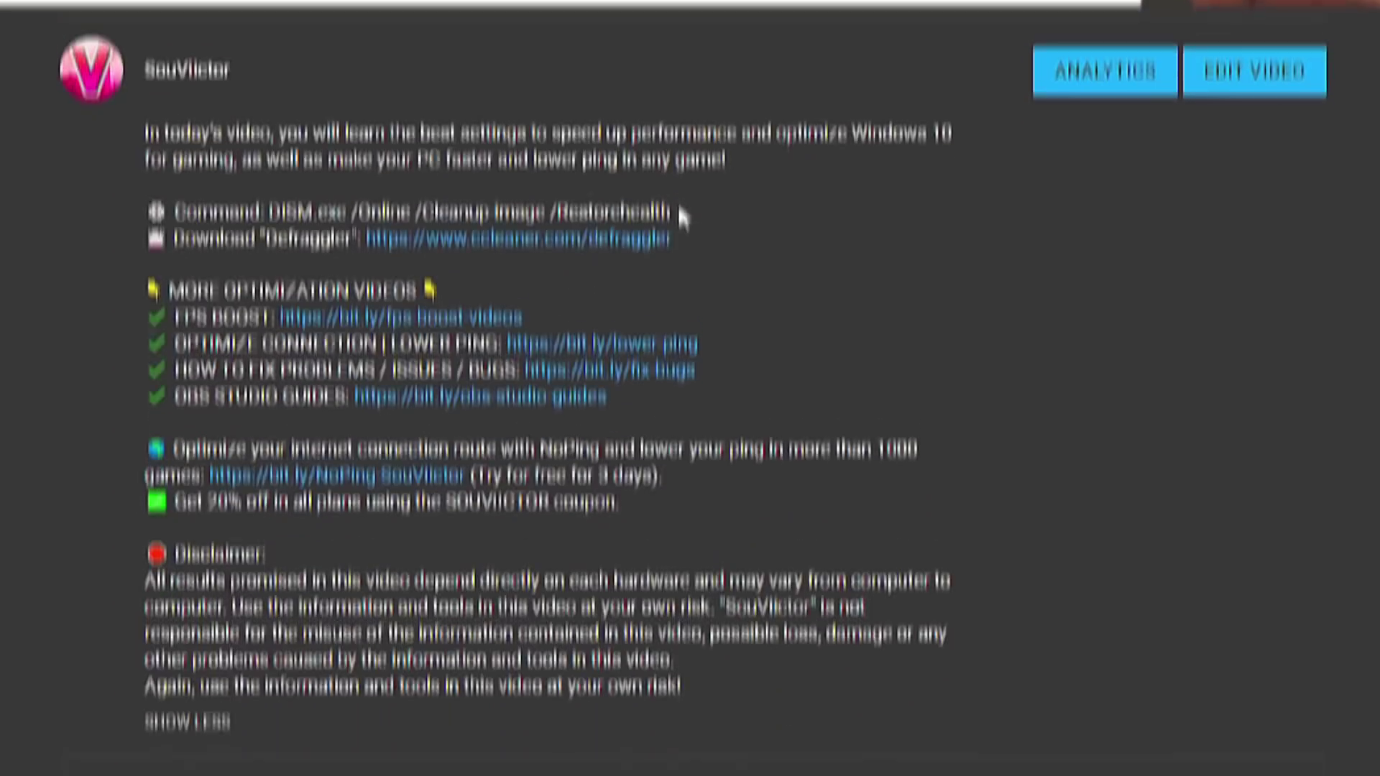
- Copy the command DISM.exe /Online /Cleanup-image /Restorehealth from the video description and run it in the administrator Command Prompt
{"action": "left_click_drag", "start_coordinate": [668, 205], "coordinate": [230, 198]}
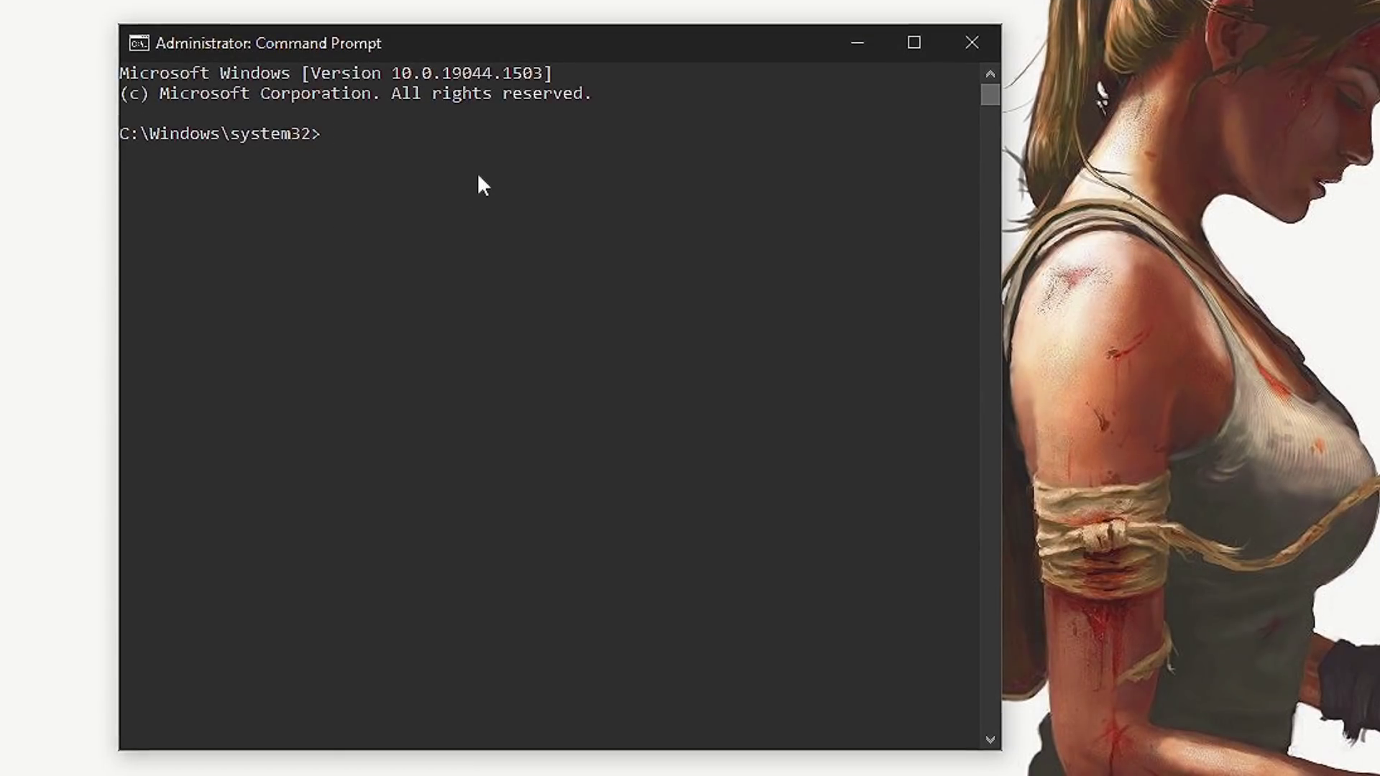
{"action": "right_click", "coordinate": [363, 136]}
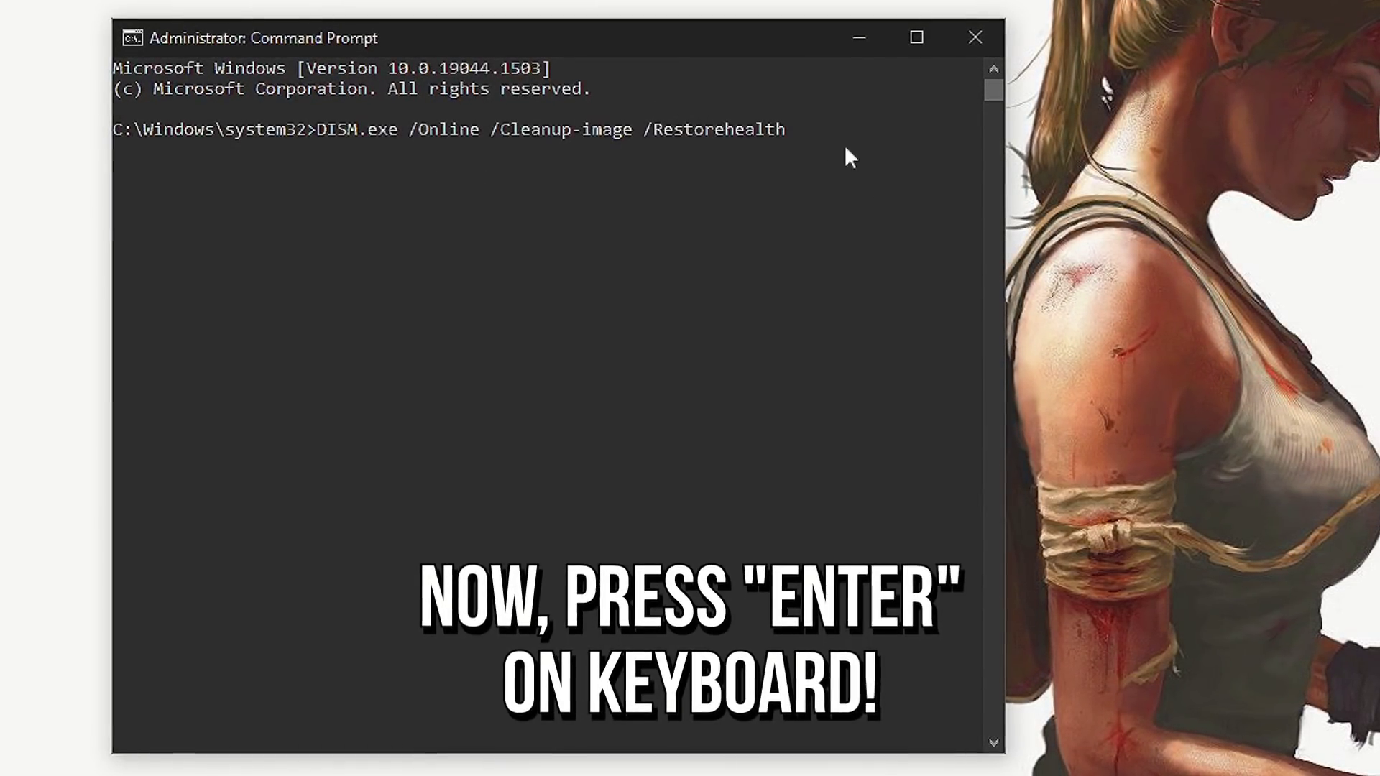
{"action": "key", "text": "Return"}
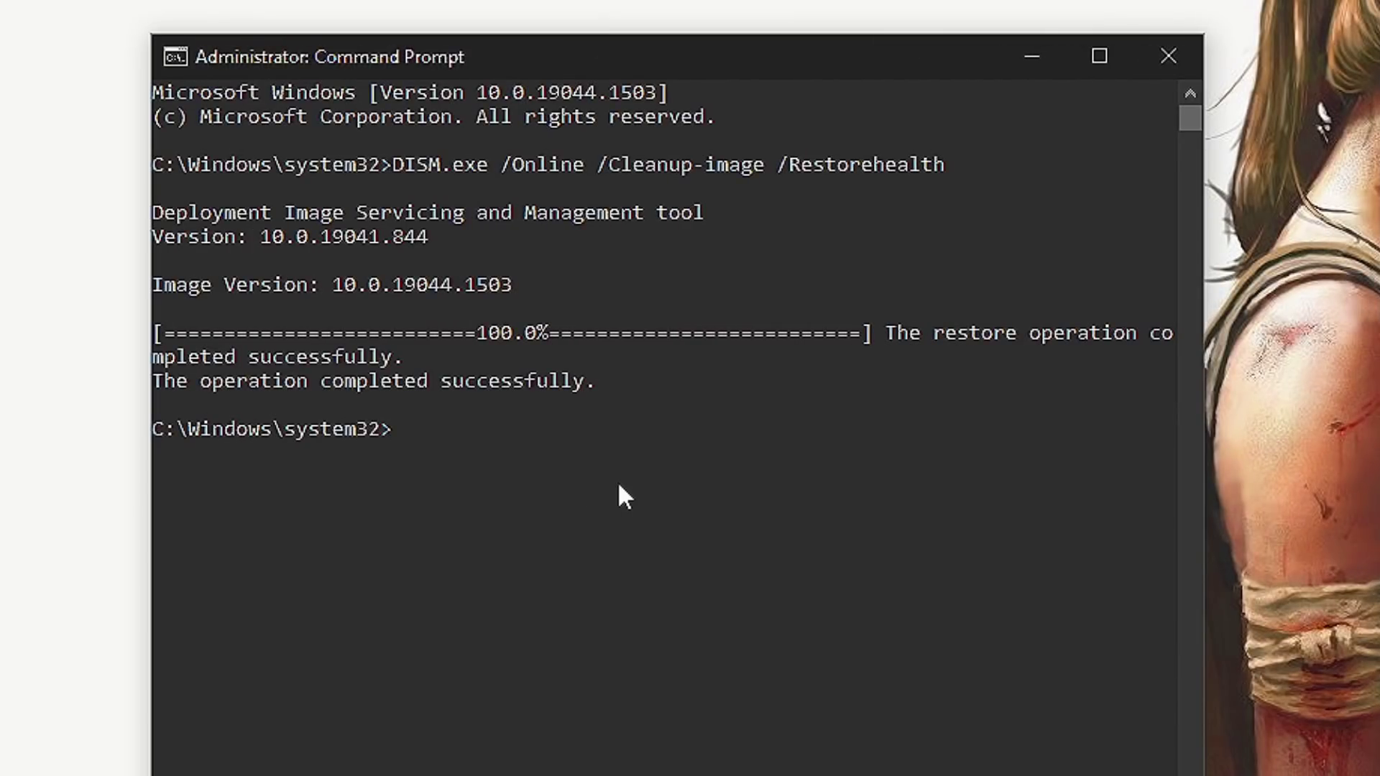
- Run the system file check with the command sfc /scannow
{"action": "type", "text": "sfc /s"}
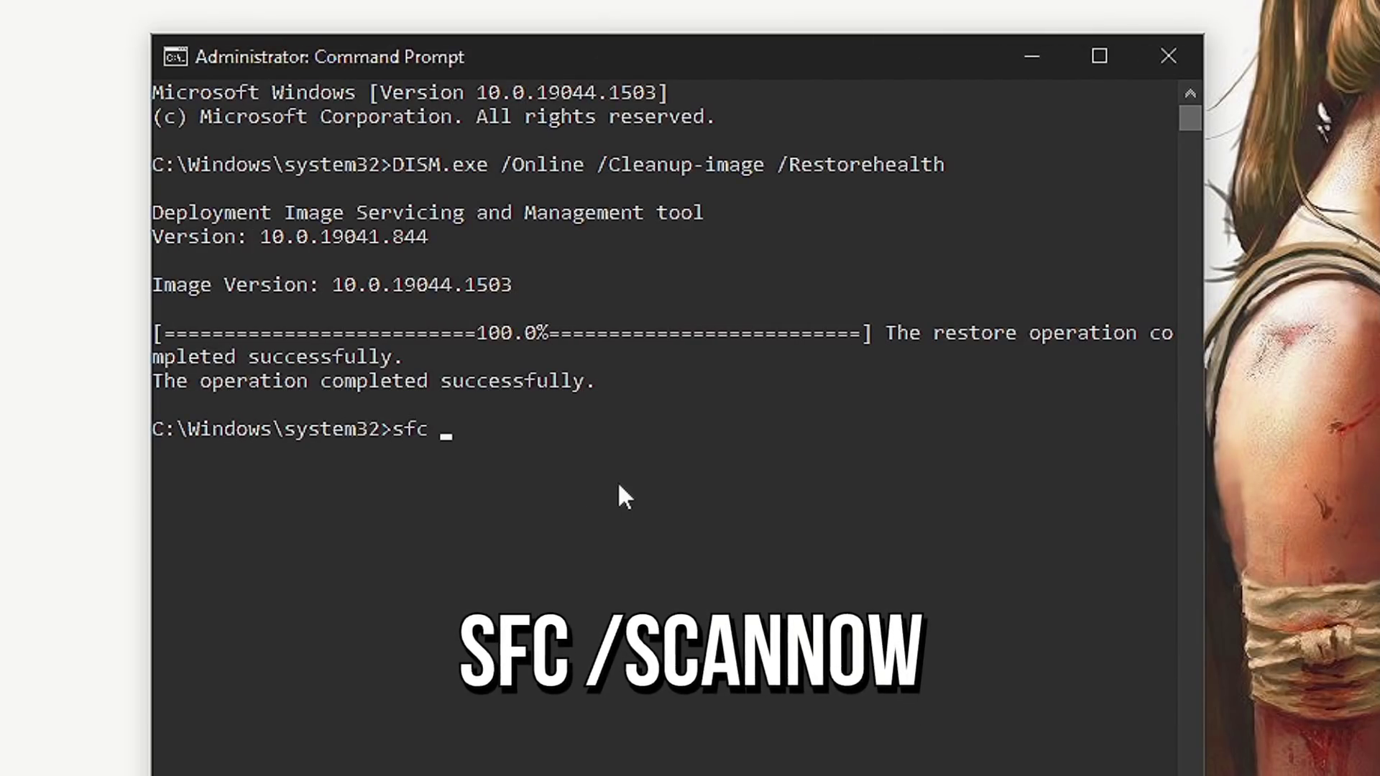
{"action": "type", "text": "cannow"}
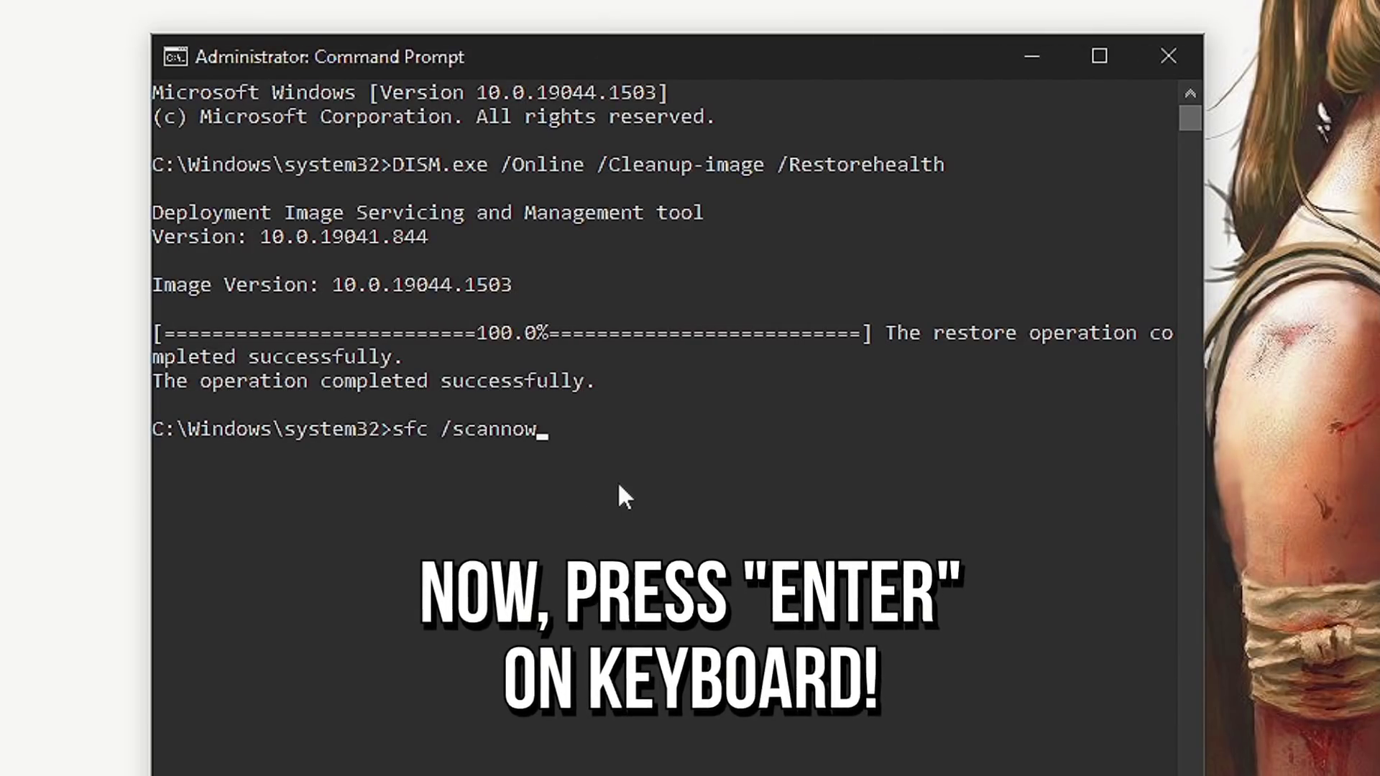
{"action": "key", "text": "Return"}
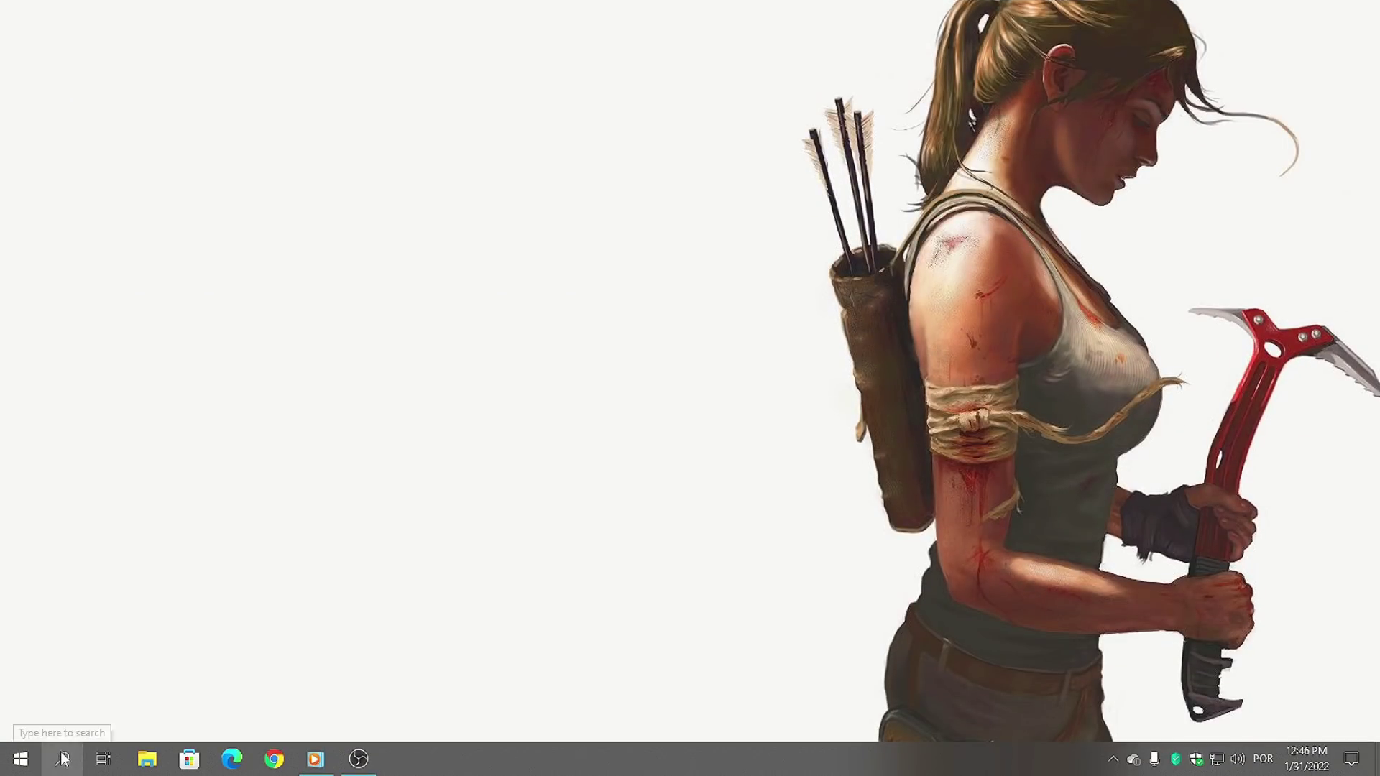
- Open Control Panel and go through the Network and Sharing Center to the Network Connections adapter list
{"action": "left_click", "coordinate": [63, 760]}
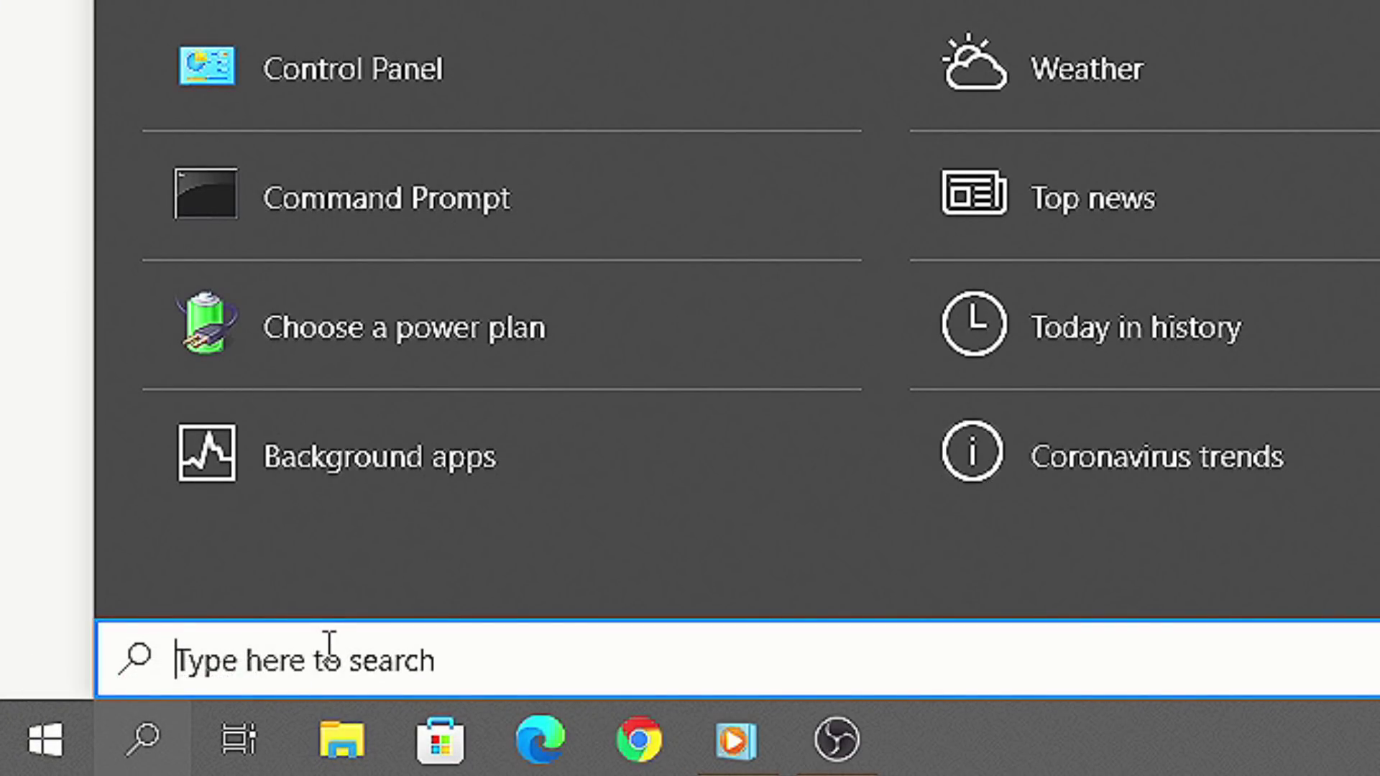
{"action": "type", "text": "Control Panel"}
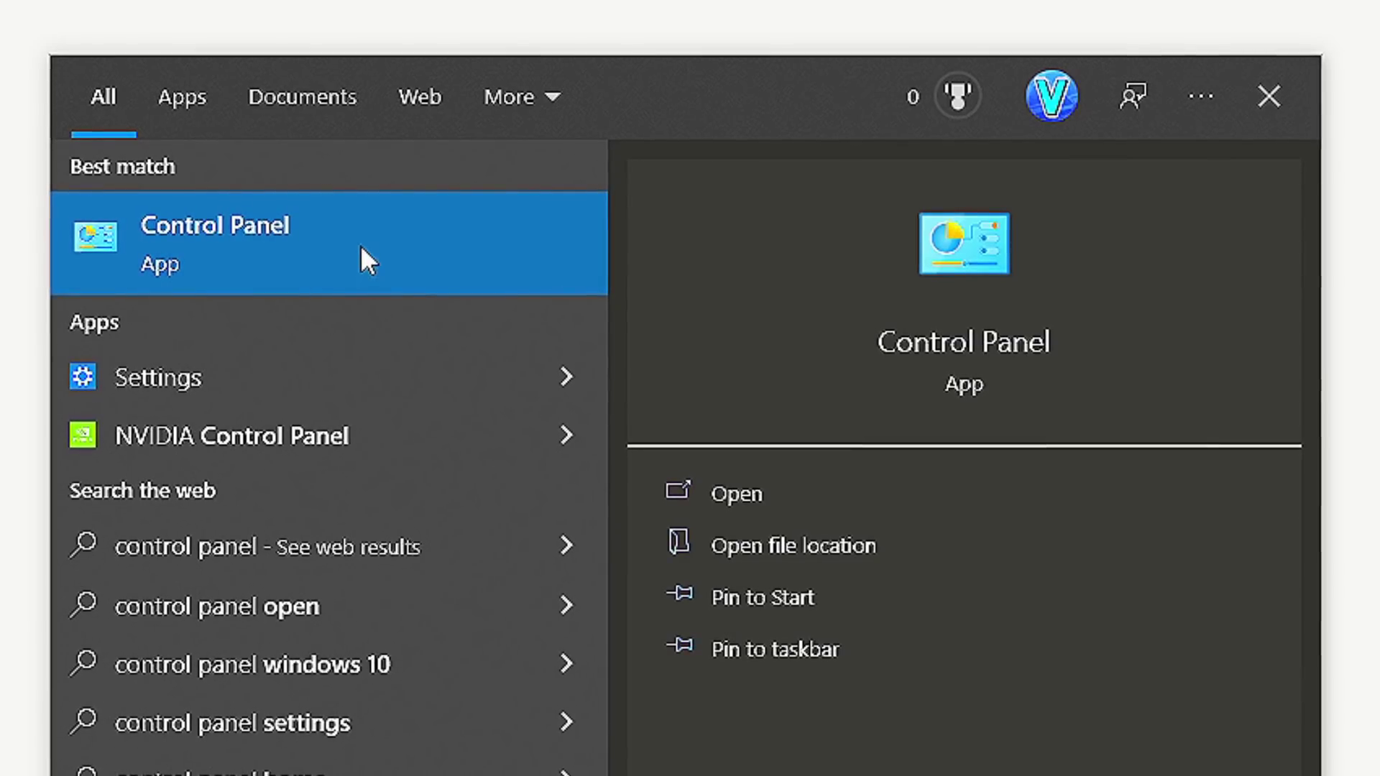
{"action": "left_click", "coordinate": [416, 240]}
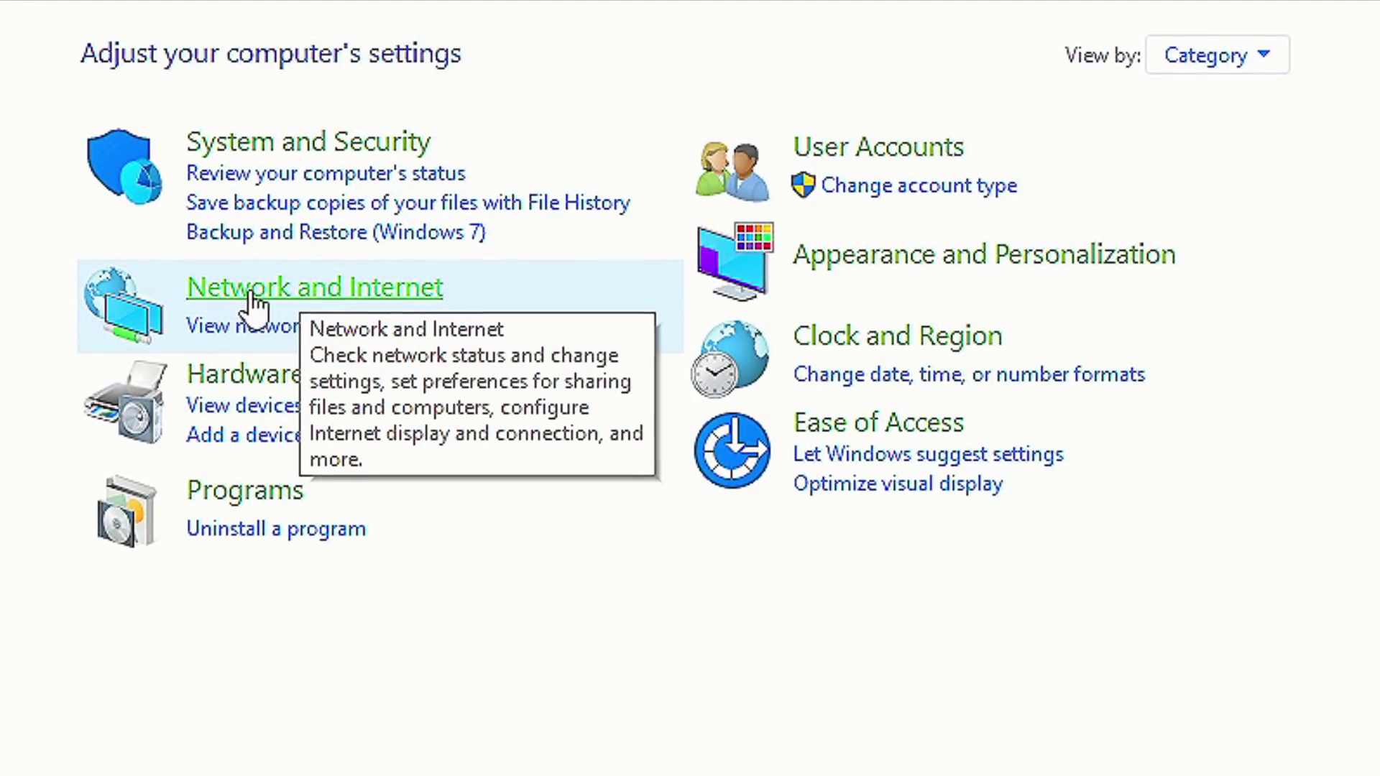
{"action": "left_click", "coordinate": [331, 289]}
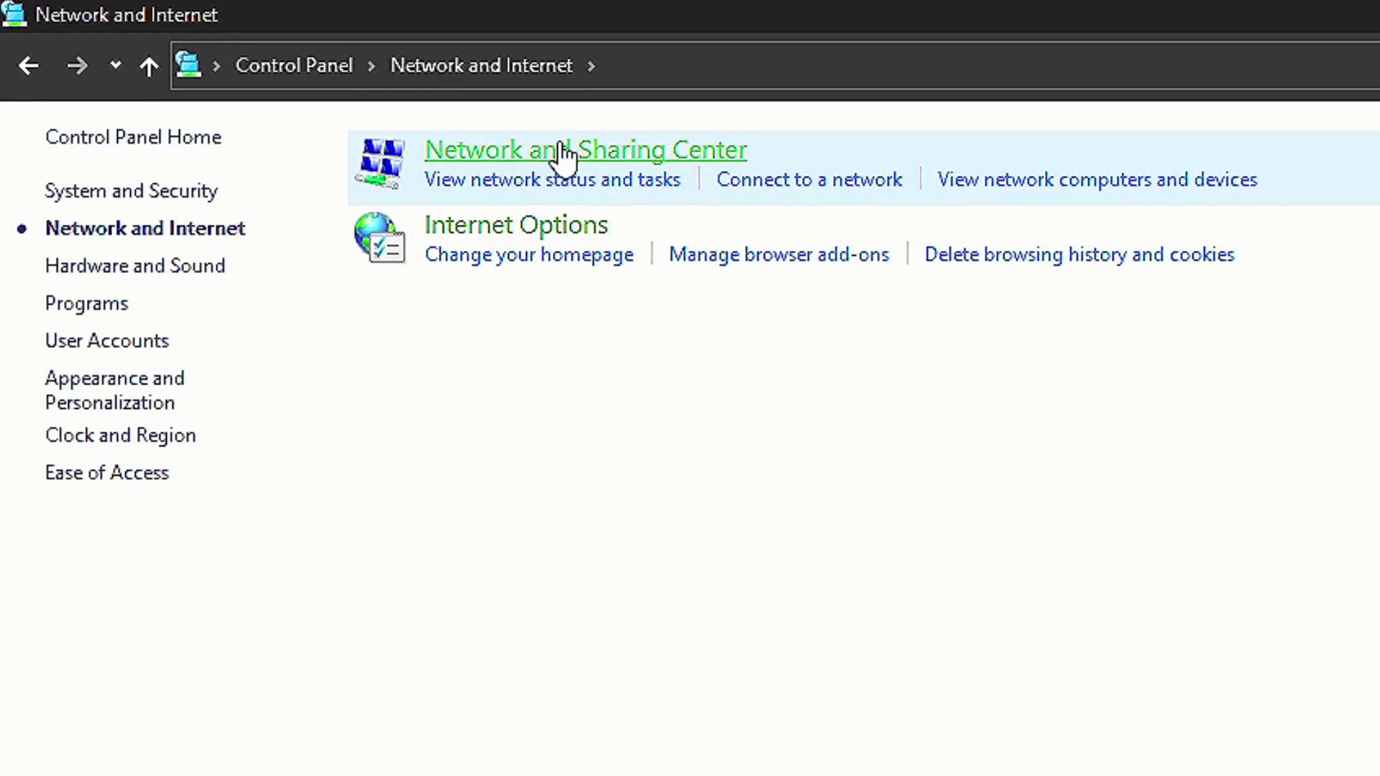
{"action": "left_click", "coordinate": [481, 160]}
{"action": "left_click", "coordinate": [89, 204]}
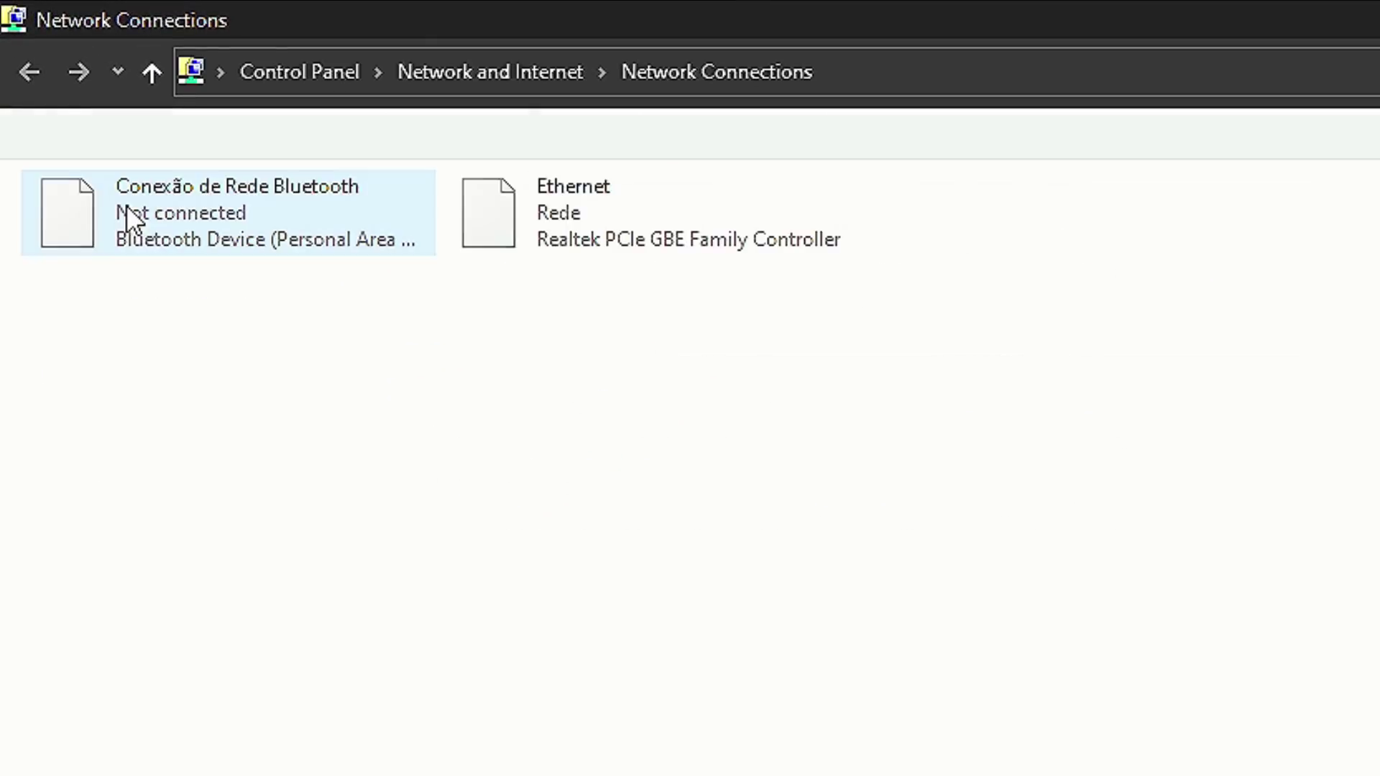
- Open the properties of the IP version 4 (TCP/IPv4) protocol for the Ethernet connection
{"action": "right_click", "coordinate": [665, 209]}
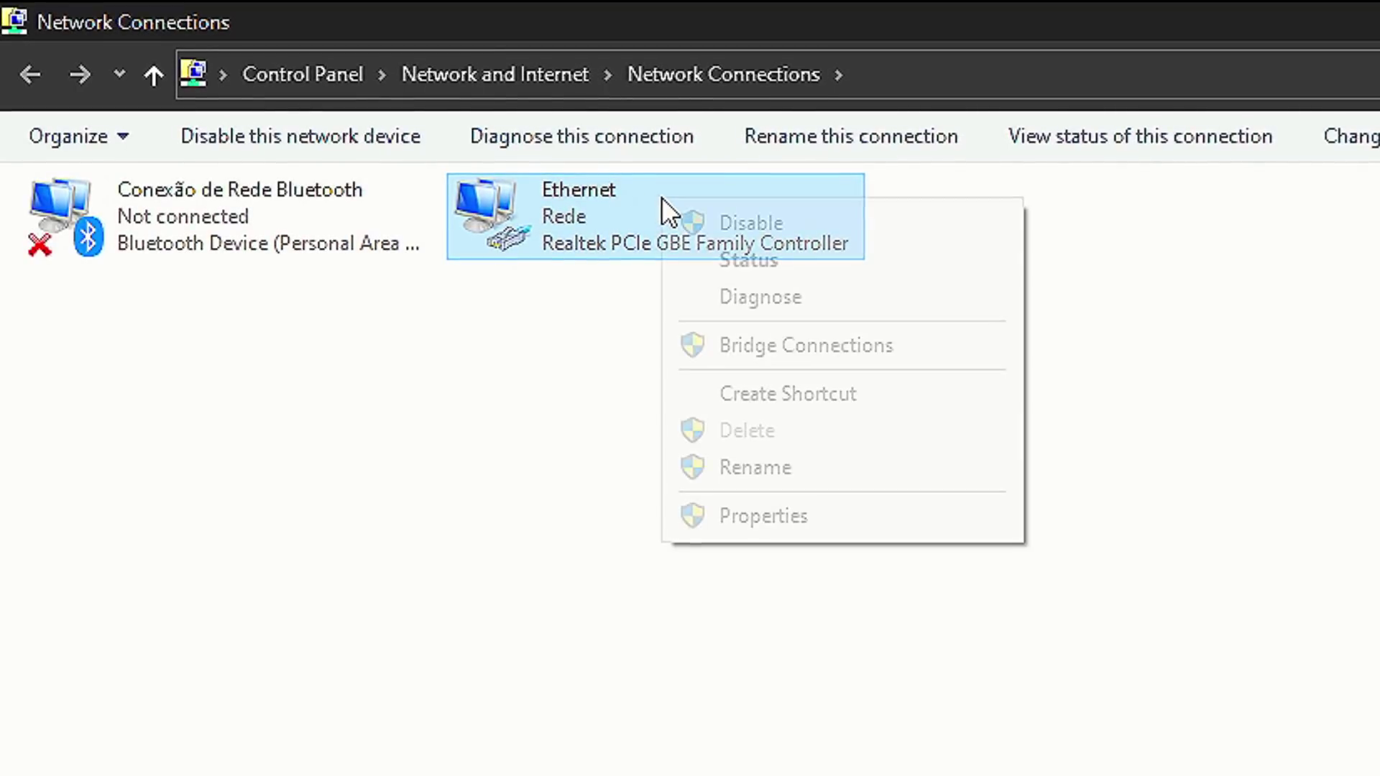
{"action": "left_click", "coordinate": [735, 516]}
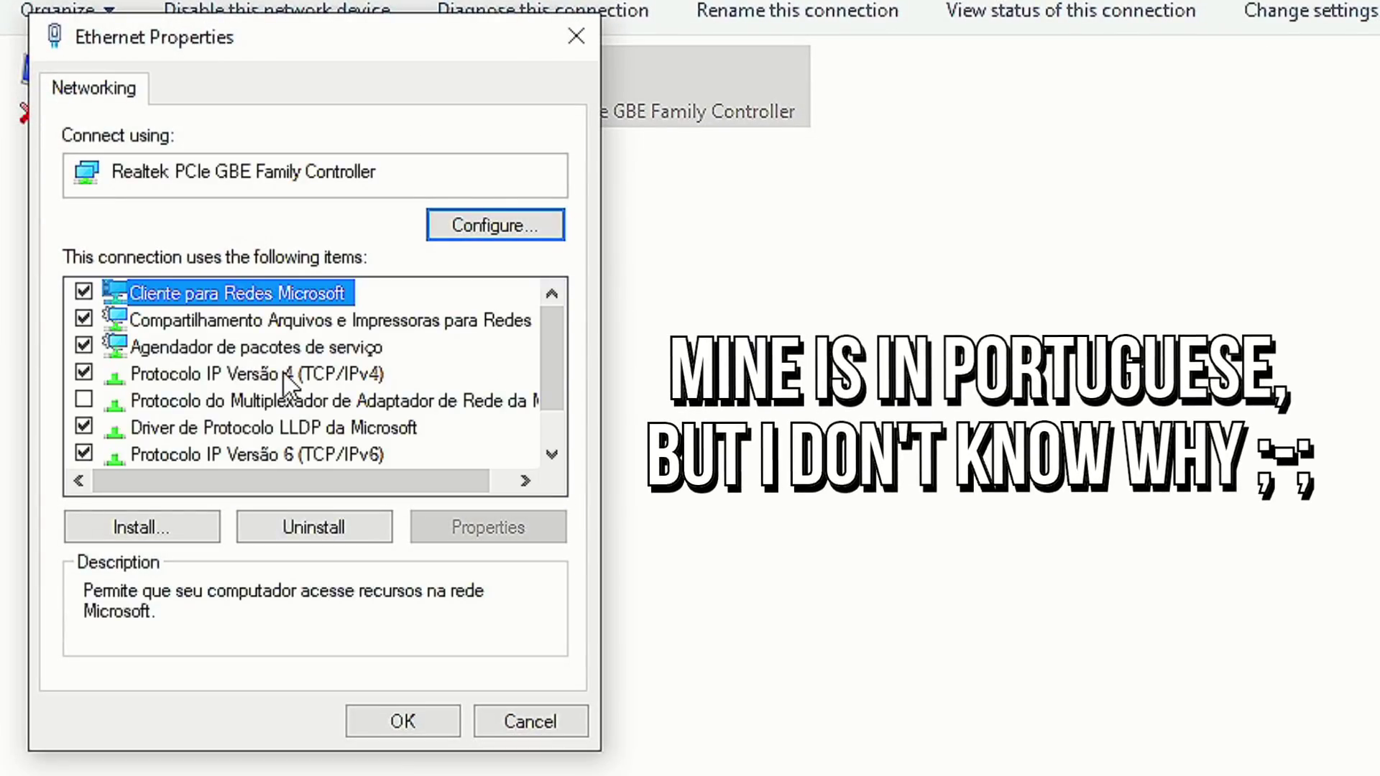
{"action": "left_click", "coordinate": [284, 375]}
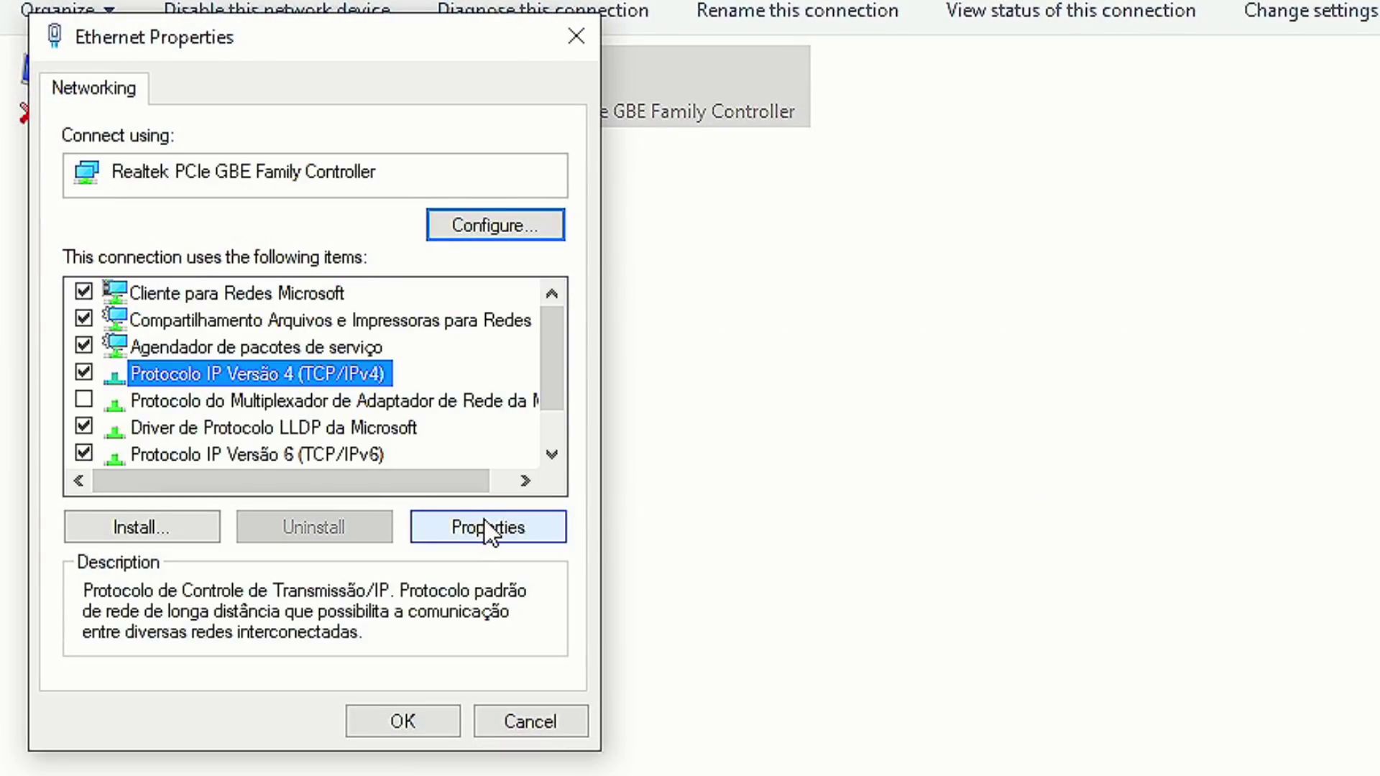
{"action": "left_click", "coordinate": [484, 528]}
- Use manual DNS server addresses, with 1.1.1.1 as preferred and 8.8.8.8 as alternate, and accept the settings
{"action": "left_click", "coordinate": [263, 273]}
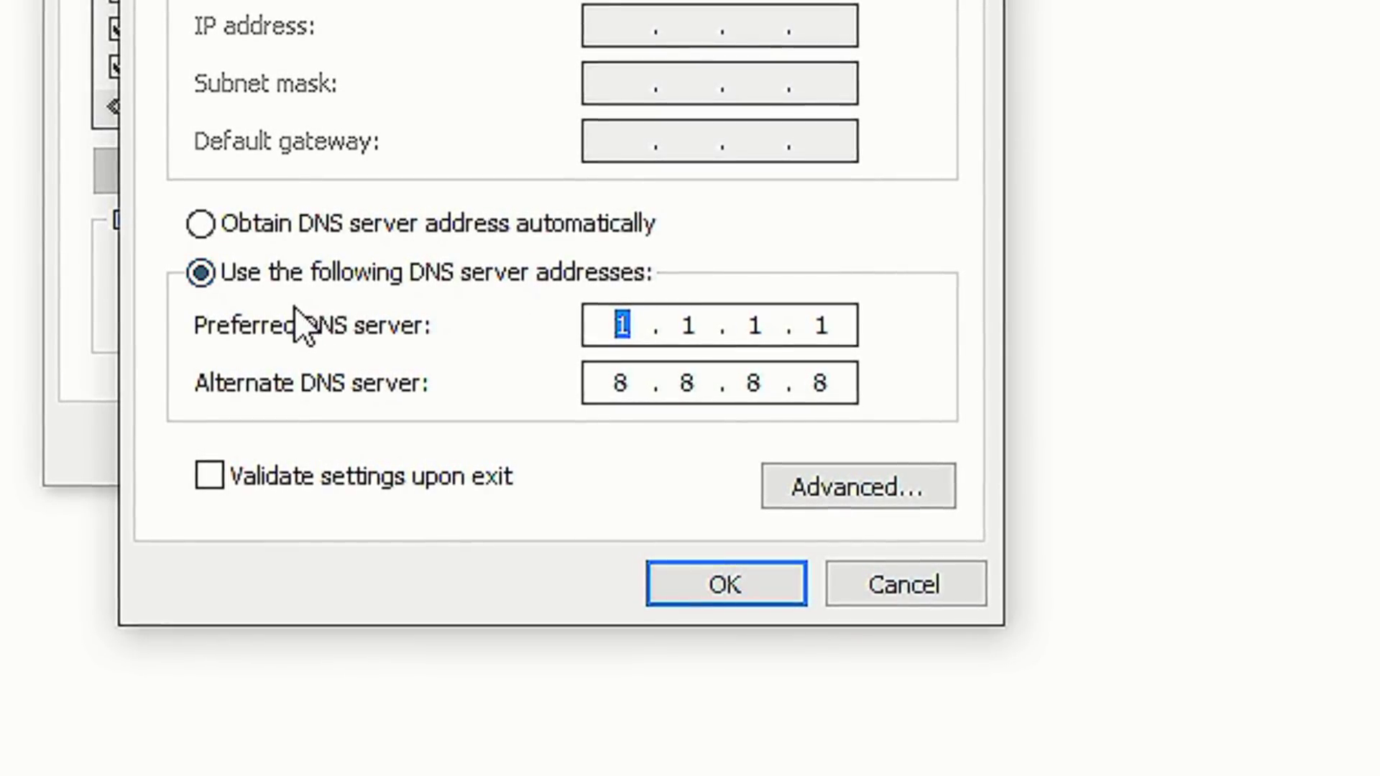
{"action": "left_click", "coordinate": [623, 335]}
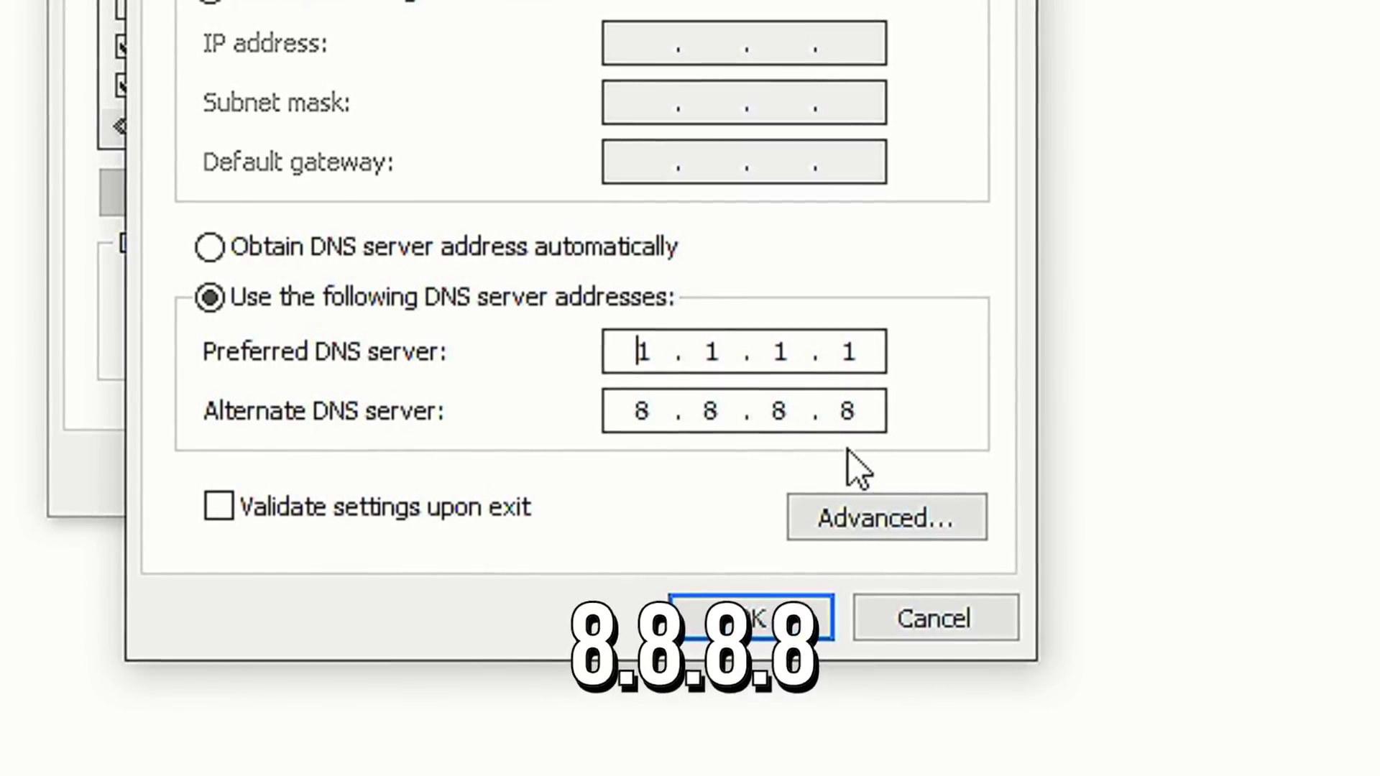
{"action": "left_click", "coordinate": [740, 603]}
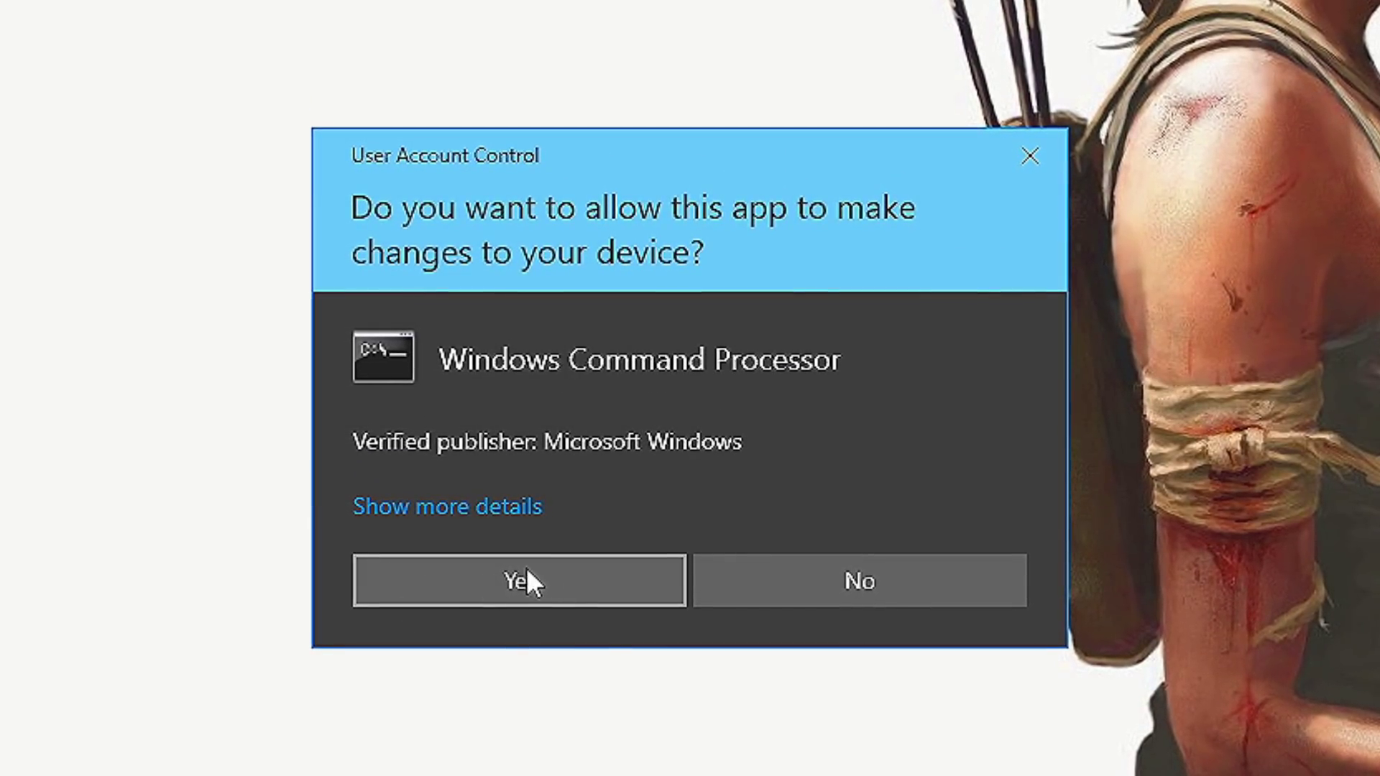
- Allow Command Prompt to run with administrator rights and clear the DNS cache with ipconfig /flushdns
{"action": "left_click", "coordinate": [411, 579]}
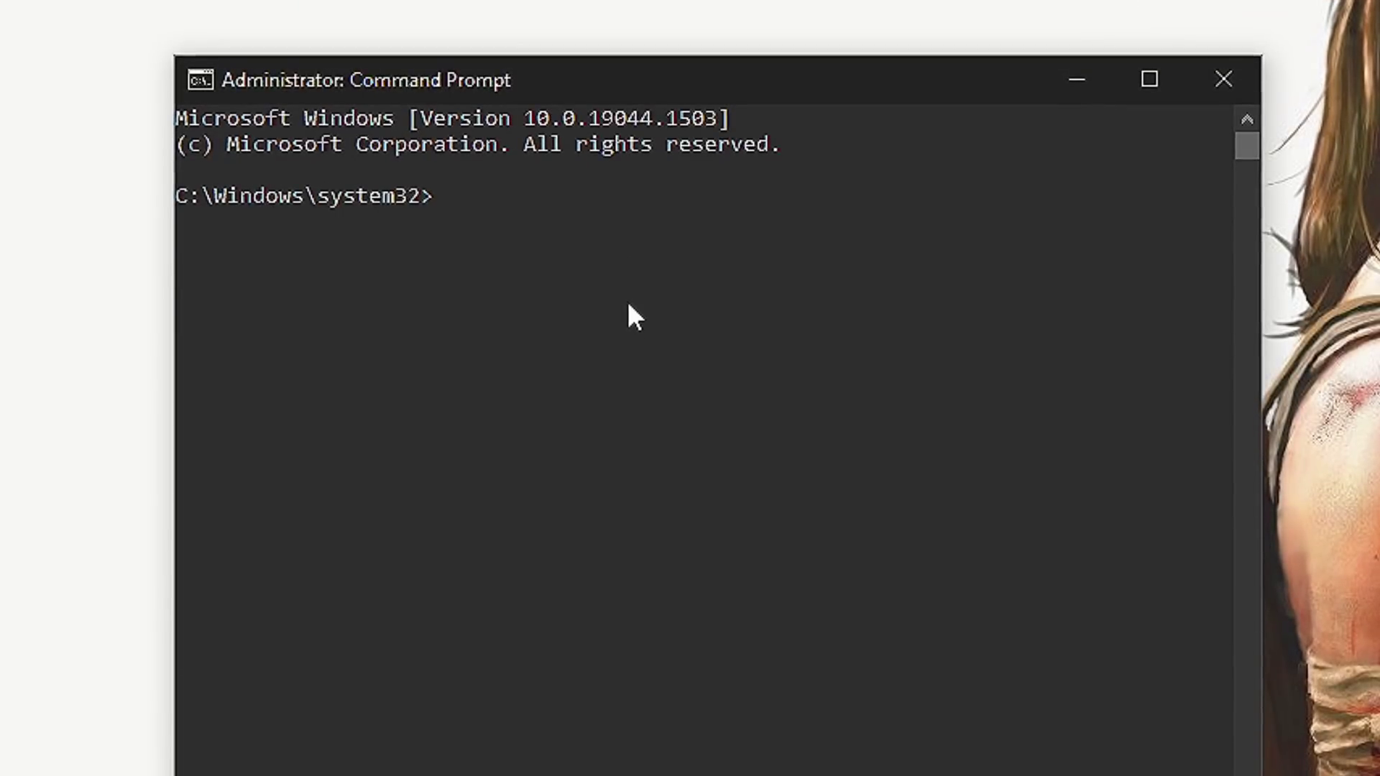
{"action": "type", "text": "ipconfig /fl"}
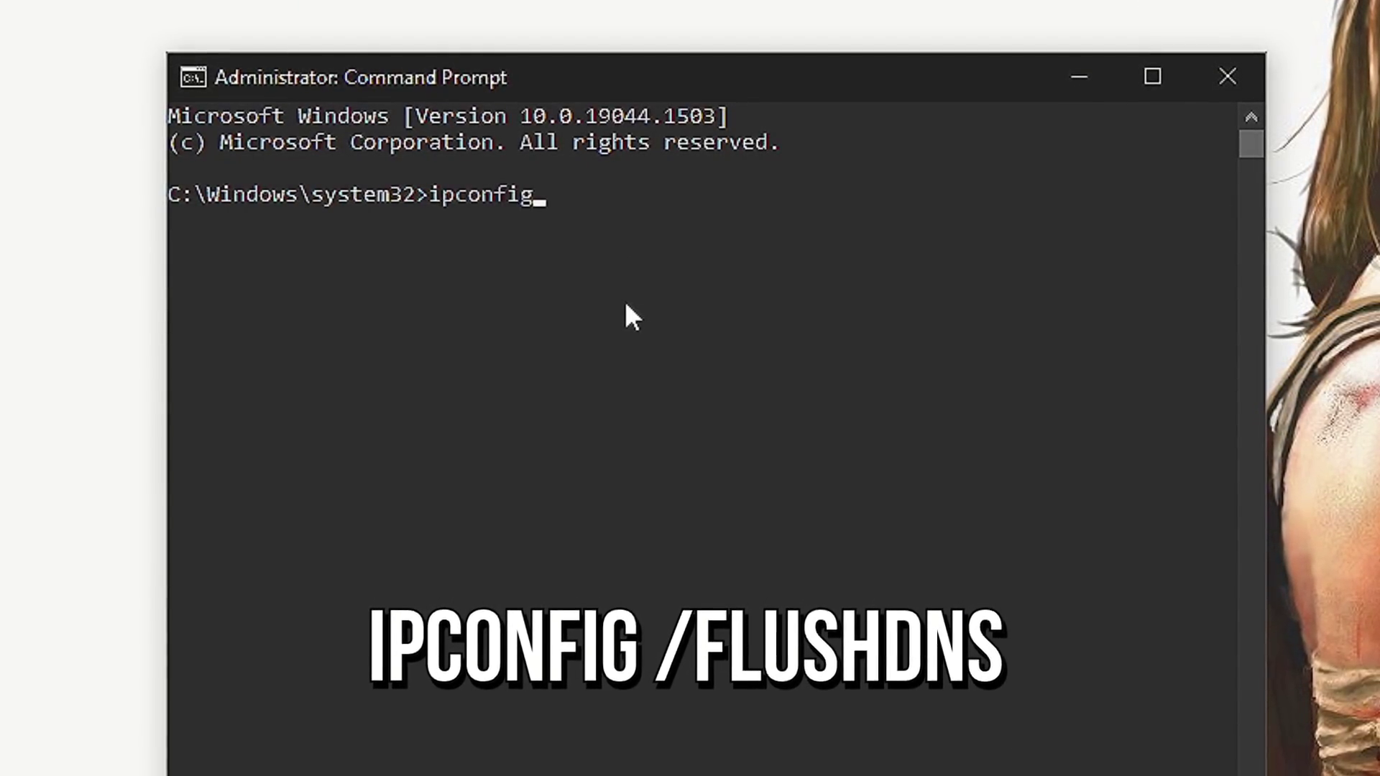
{"action": "type", "text": "ushdns"}
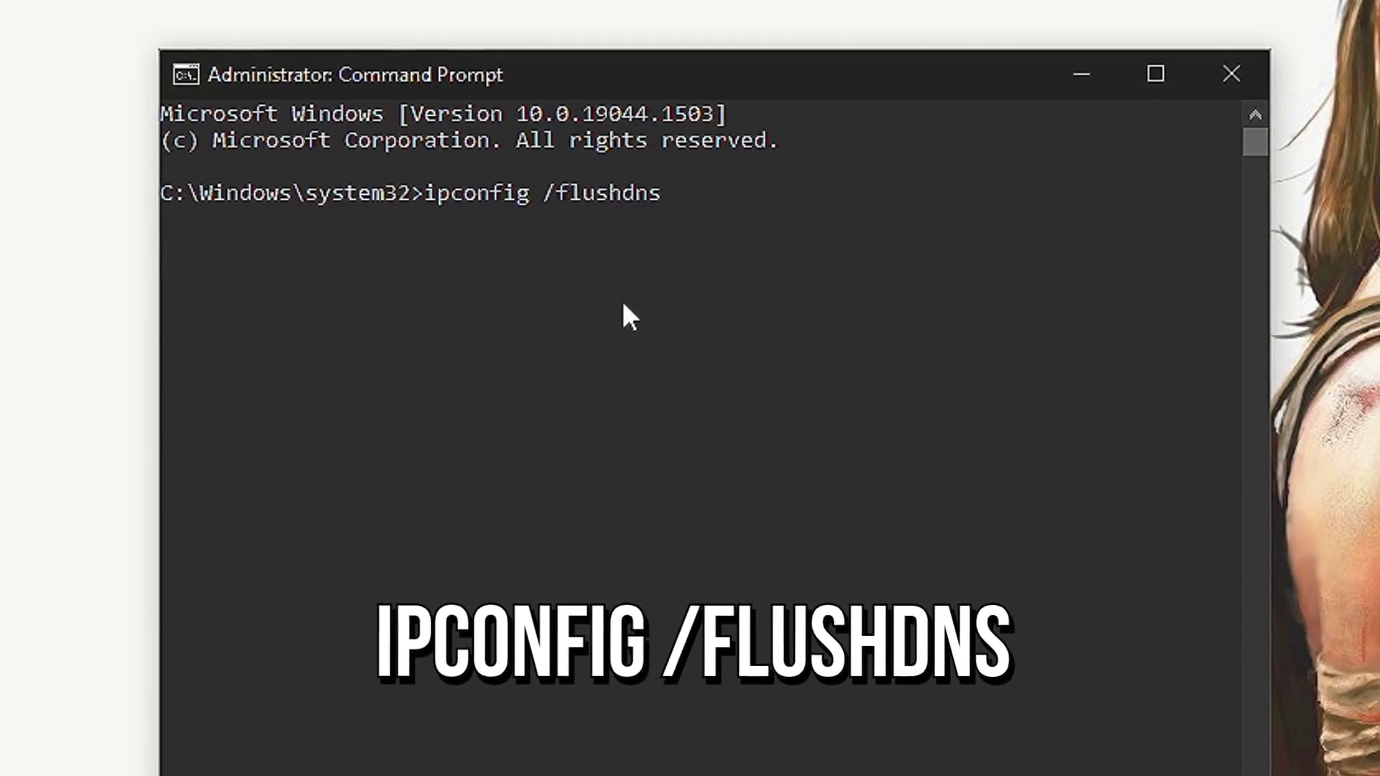
{"action": "key", "text": "Return"}
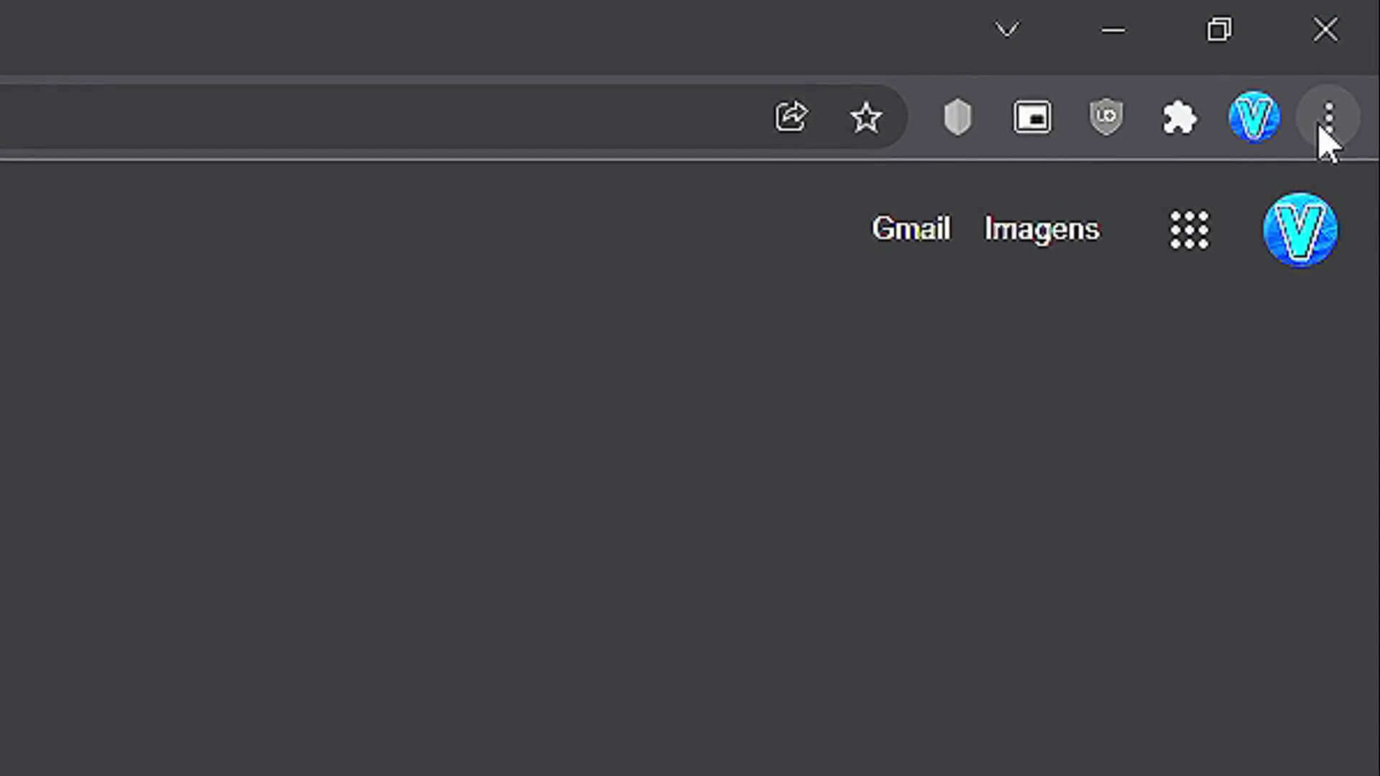
- Open the Chrome settings and go to the Advanced section
{"action": "left_click", "coordinate": [1327, 136]}
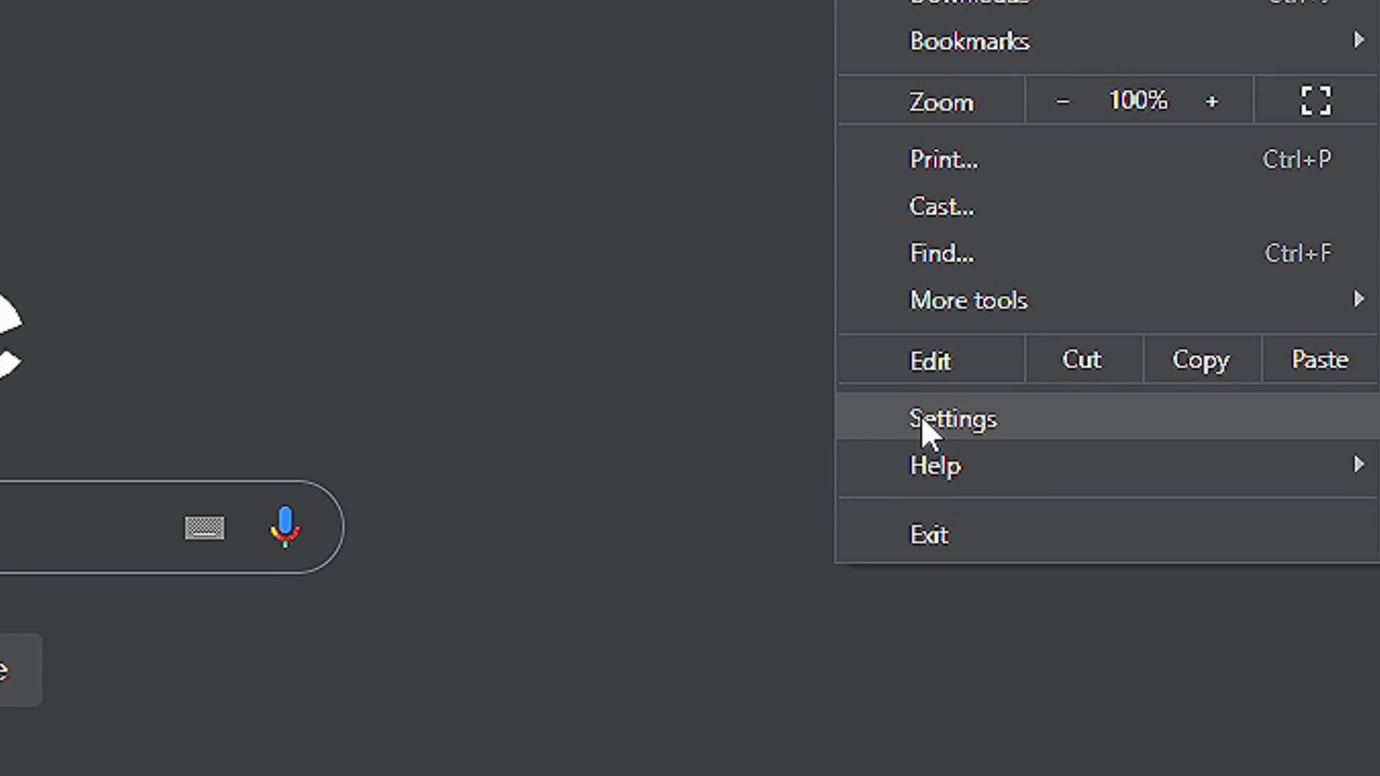
{"action": "left_click", "coordinate": [922, 422]}
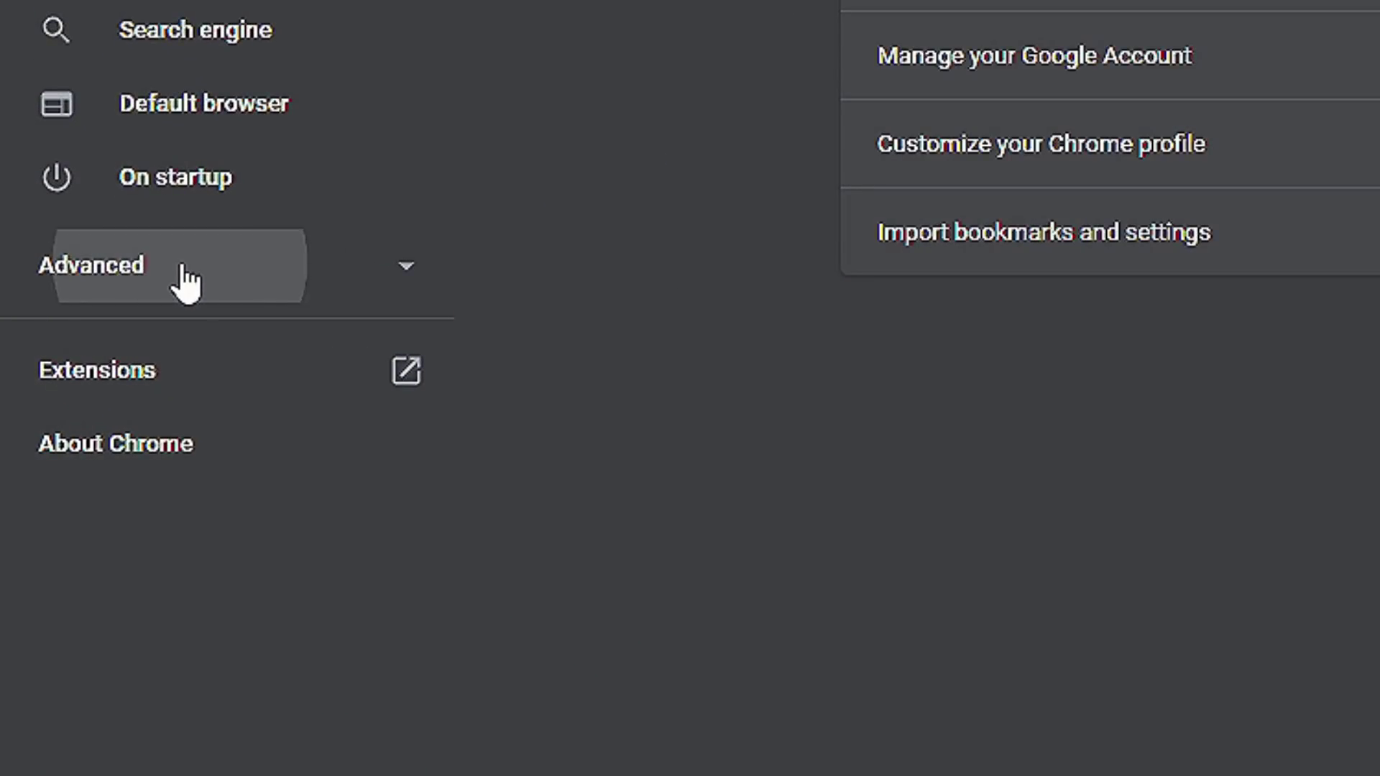
{"action": "left_click", "coordinate": [165, 568]}
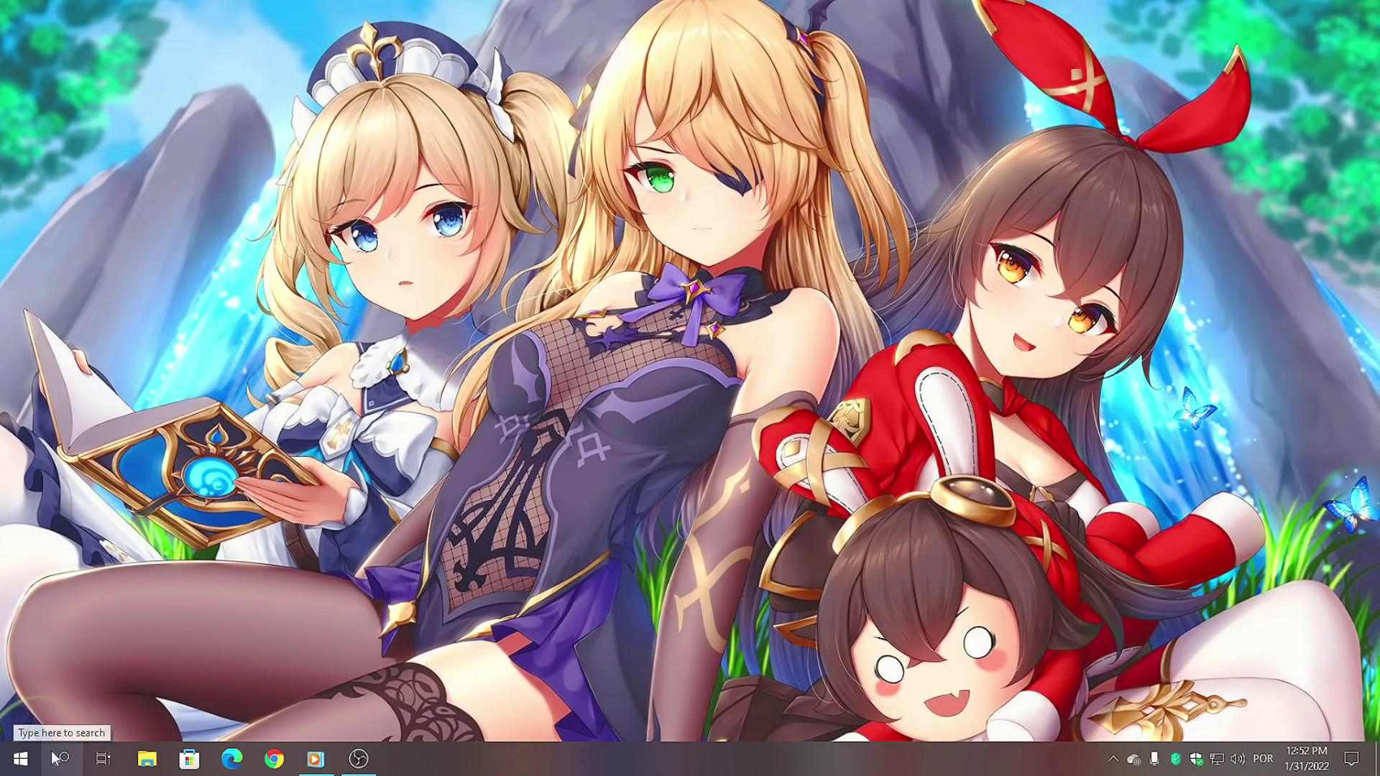
- Search Windows for Game Mode and open the Game Mode settings
{"action": "left_click", "coordinate": [55, 759]}
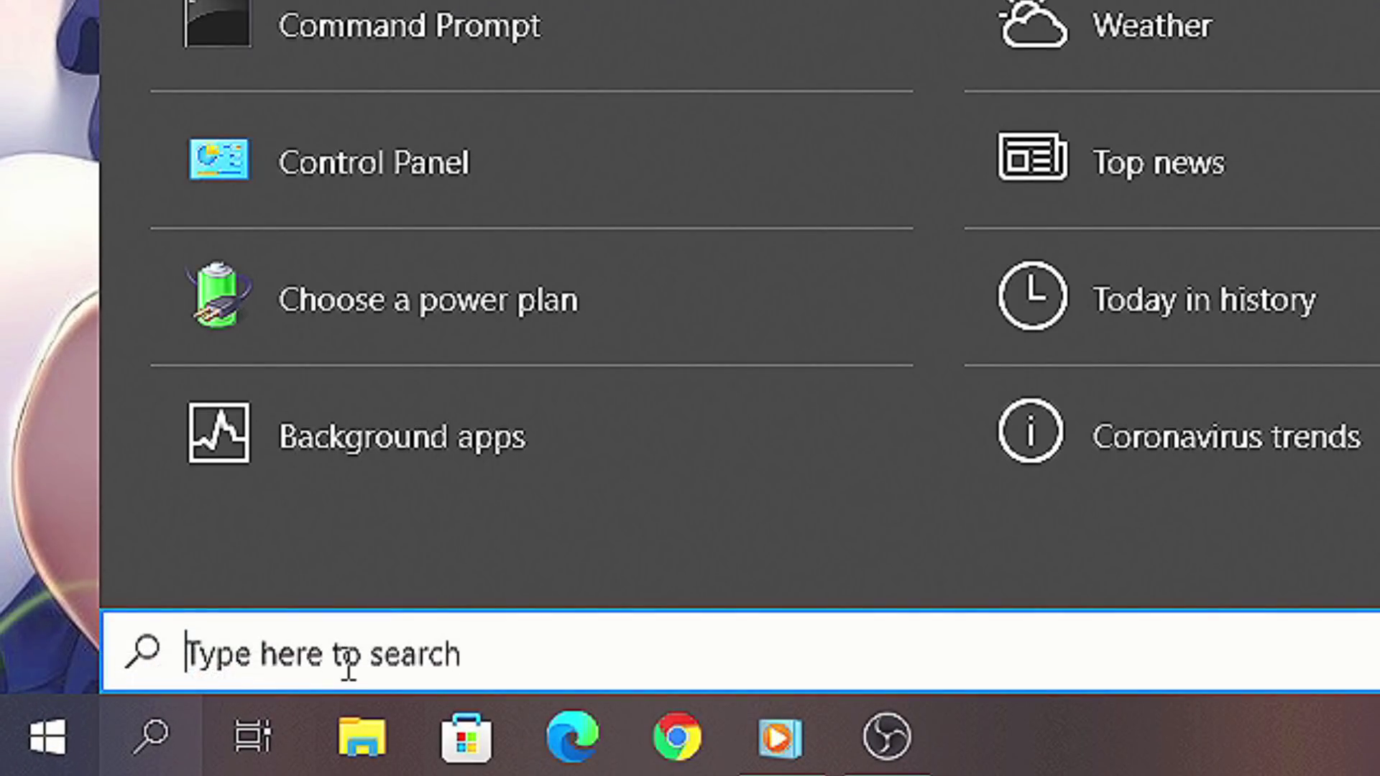
{"action": "type", "text": "Game Mode"}
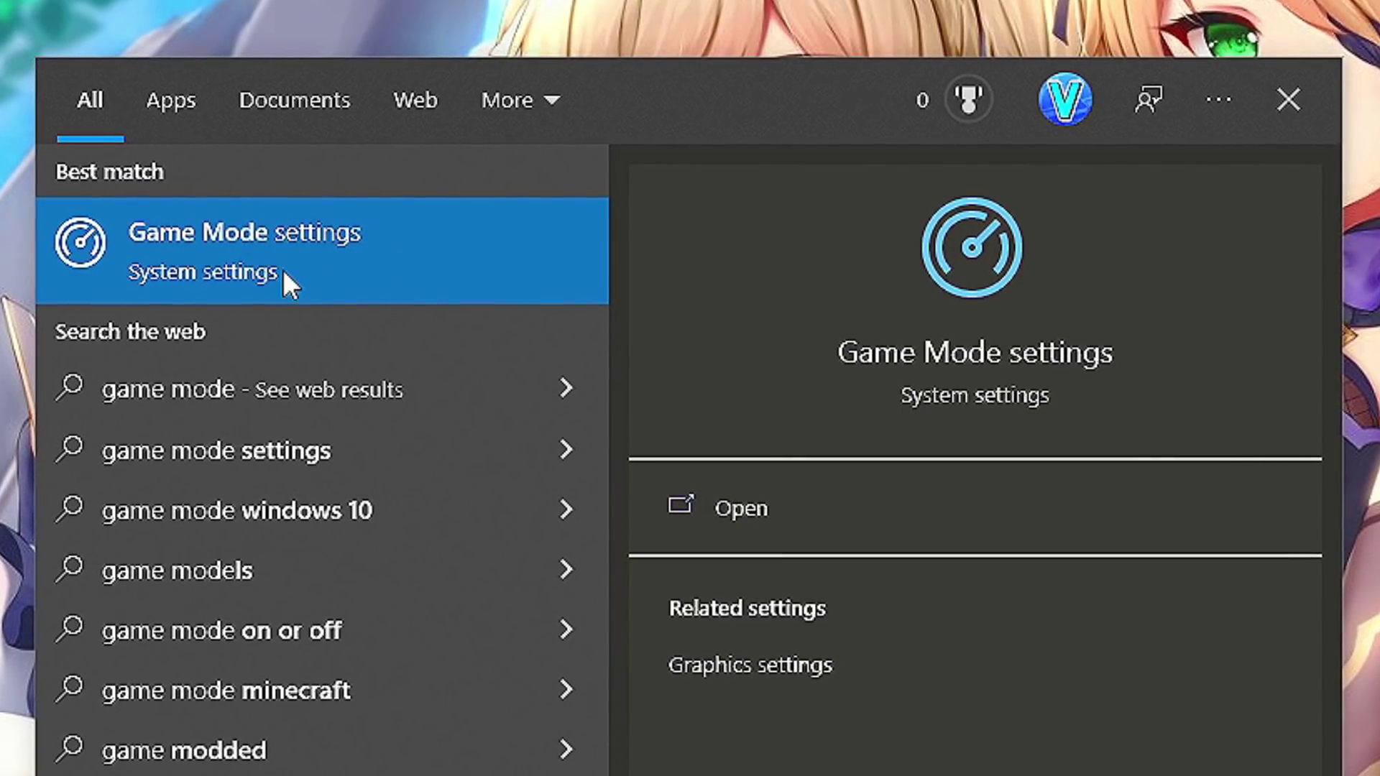
{"action": "left_click", "coordinate": [232, 261]}
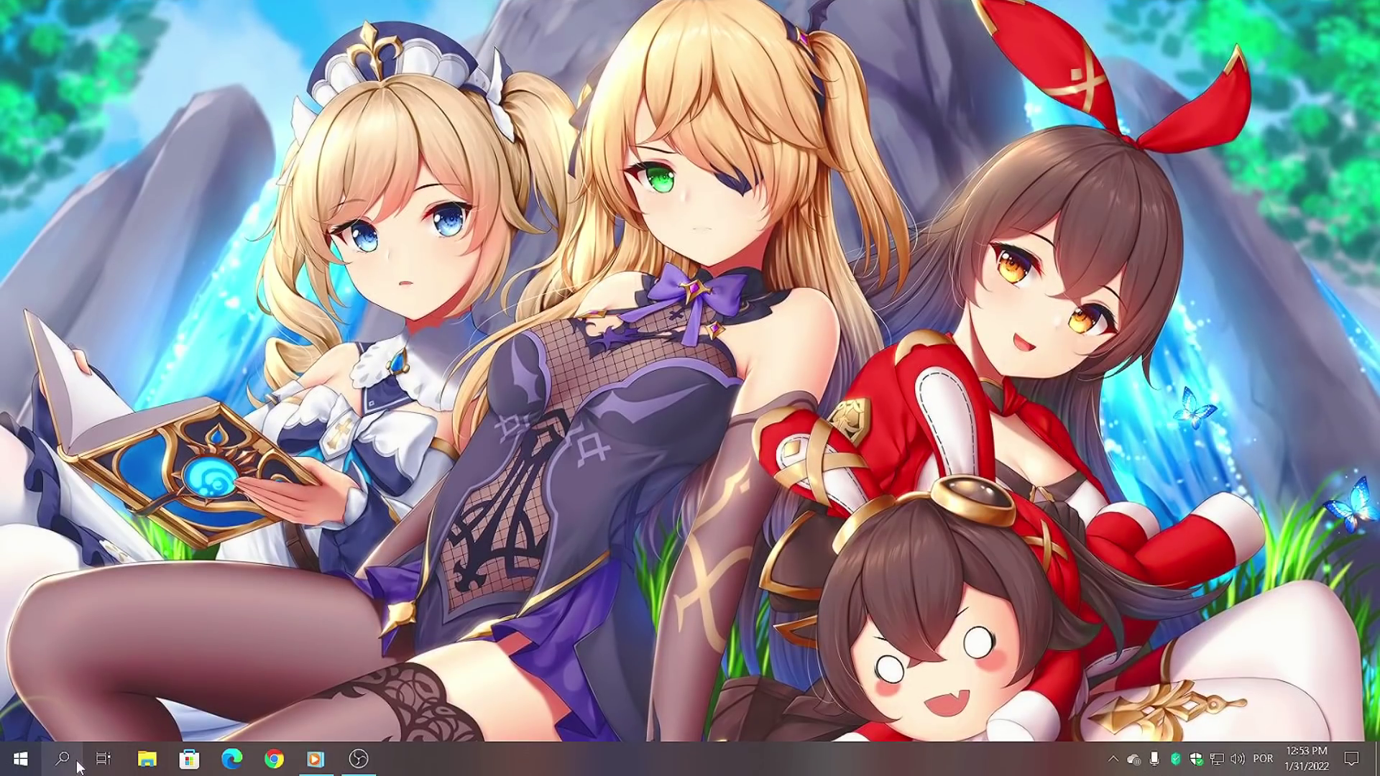
- Search Windows for Power Plan and open the Choose a power plan settings
{"action": "left_click", "coordinate": [65, 759]}
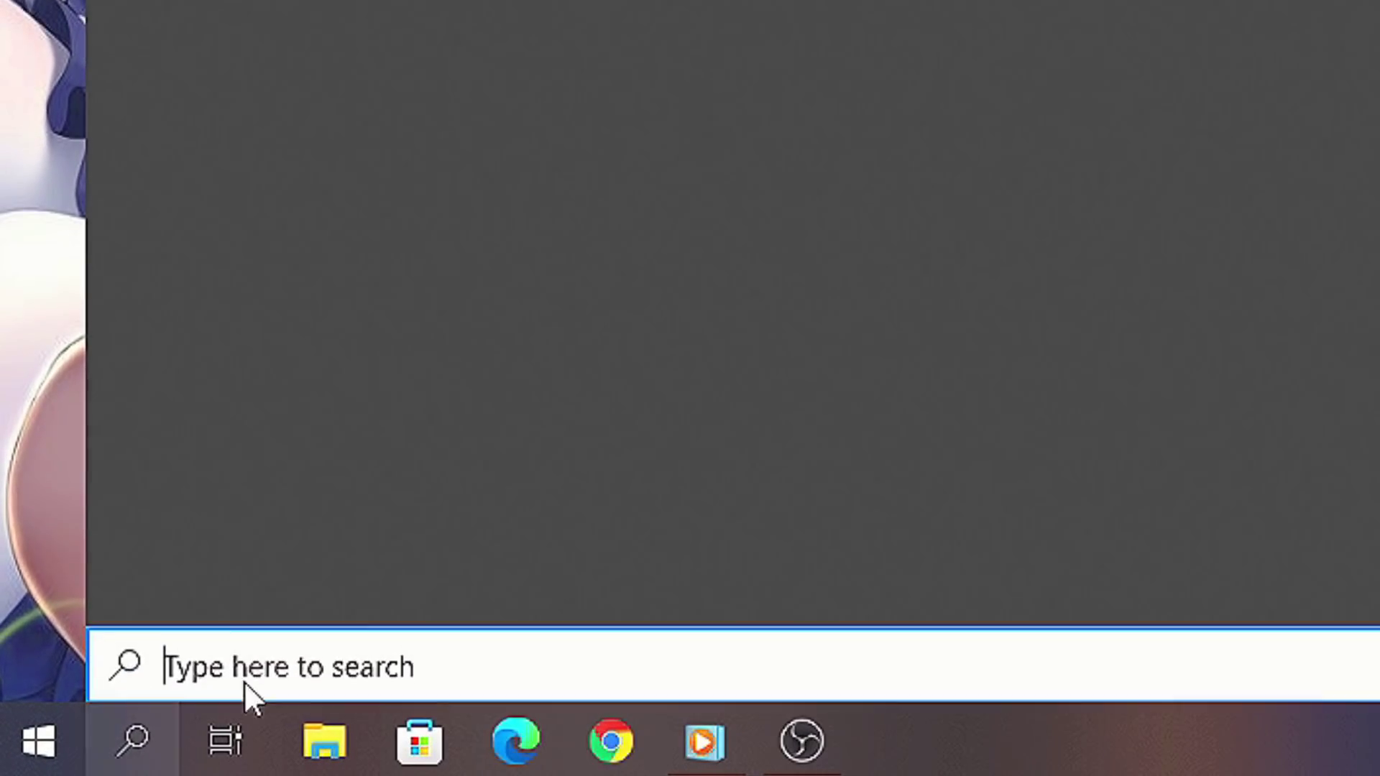
{"action": "type", "text": "Power Plan"}
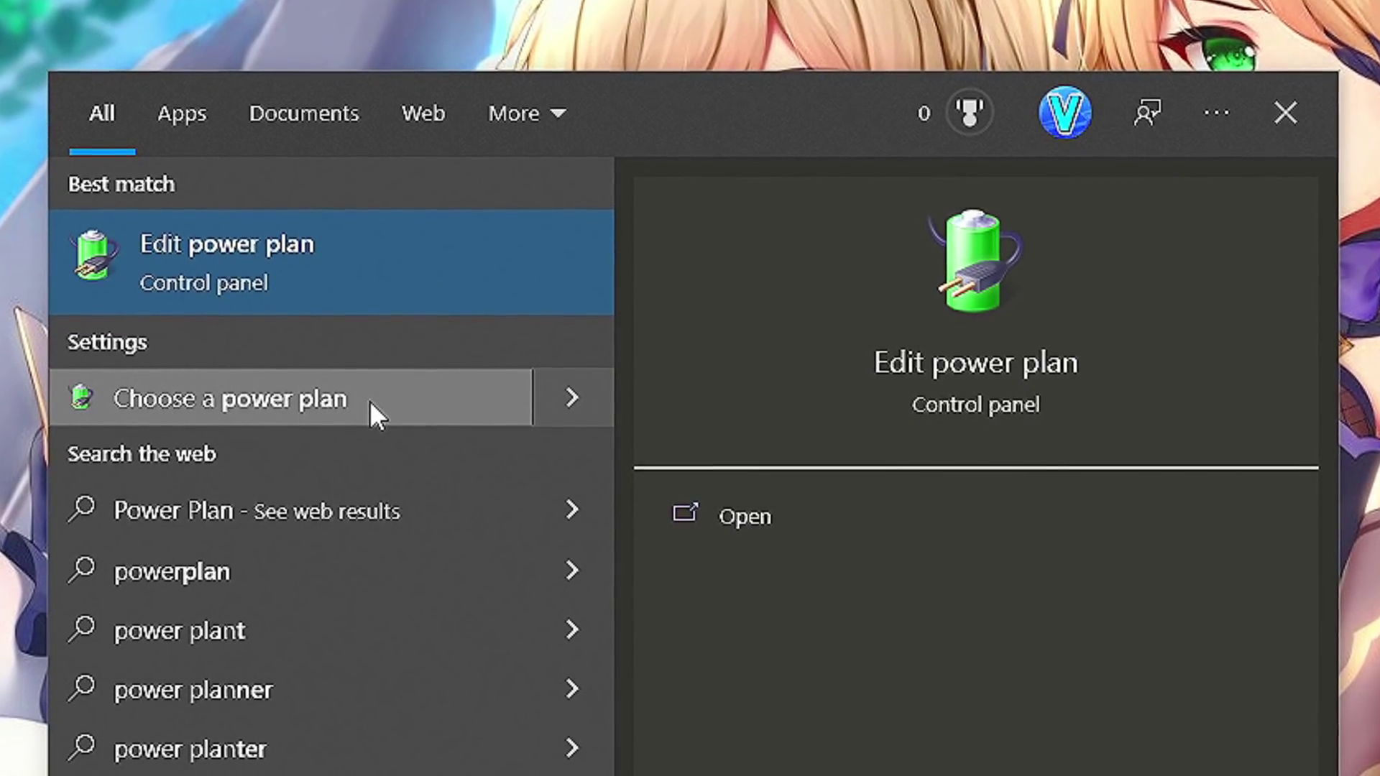
{"action": "left_click", "coordinate": [369, 399]}
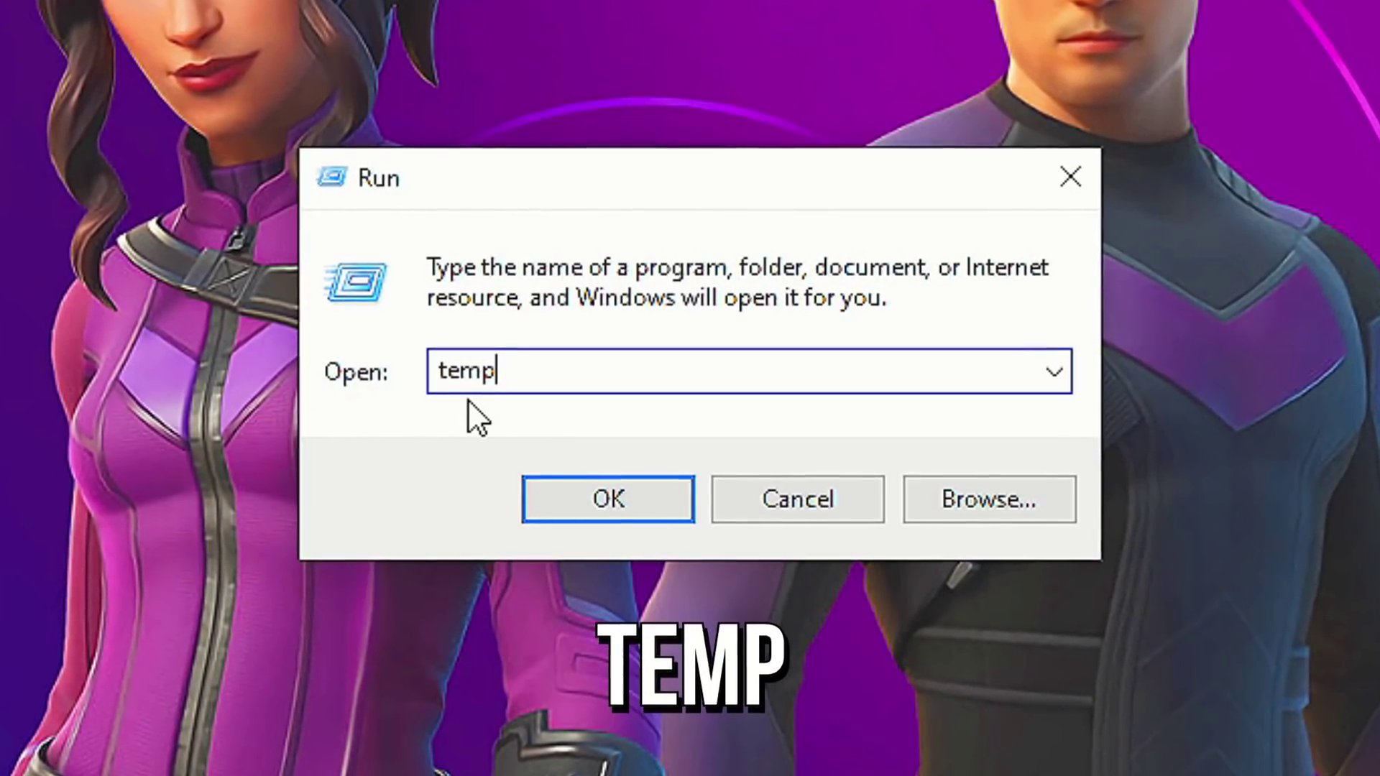
- Open the Windows Temp folder with the Run command temp and permanently delete all its items, skipping every file in use
{"action": "left_click", "coordinate": [644, 492]}
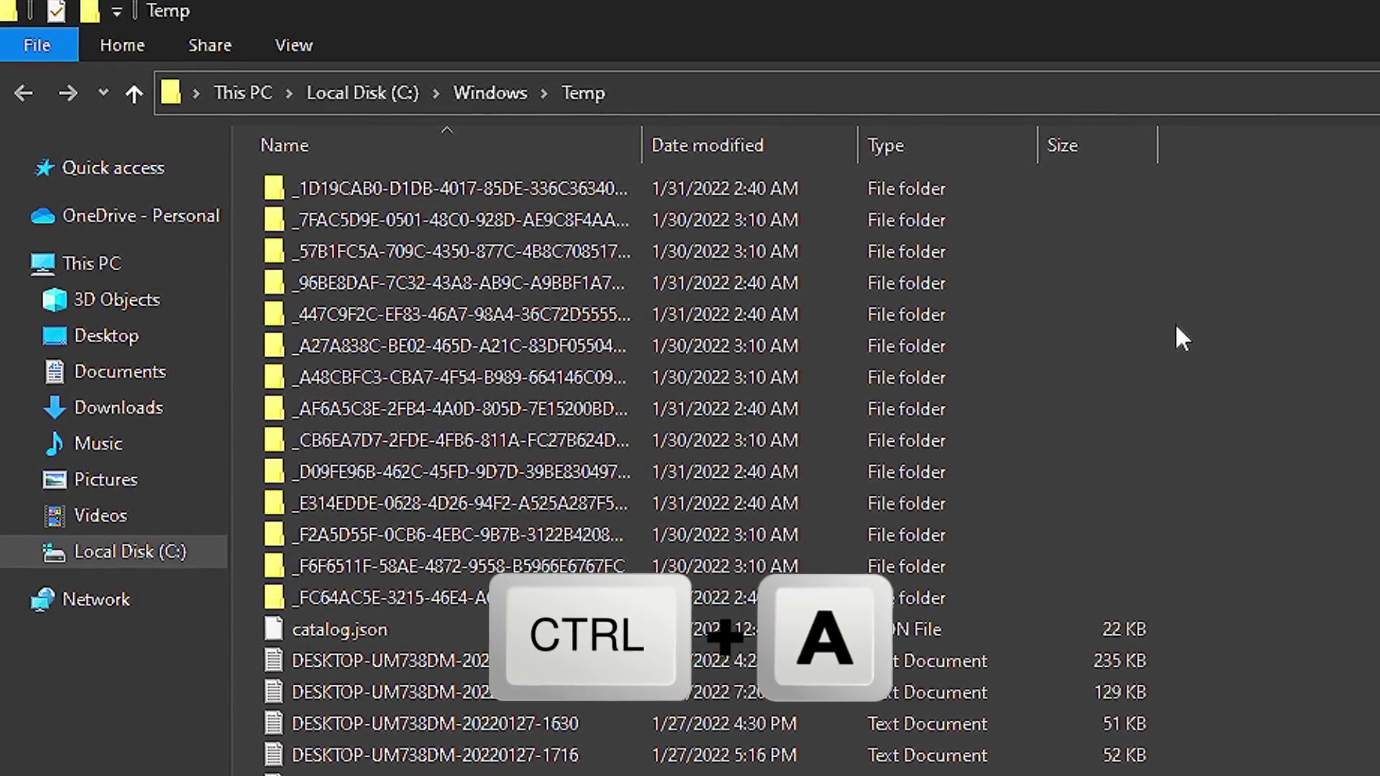
{"action": "key", "text": "ctrl+a"}
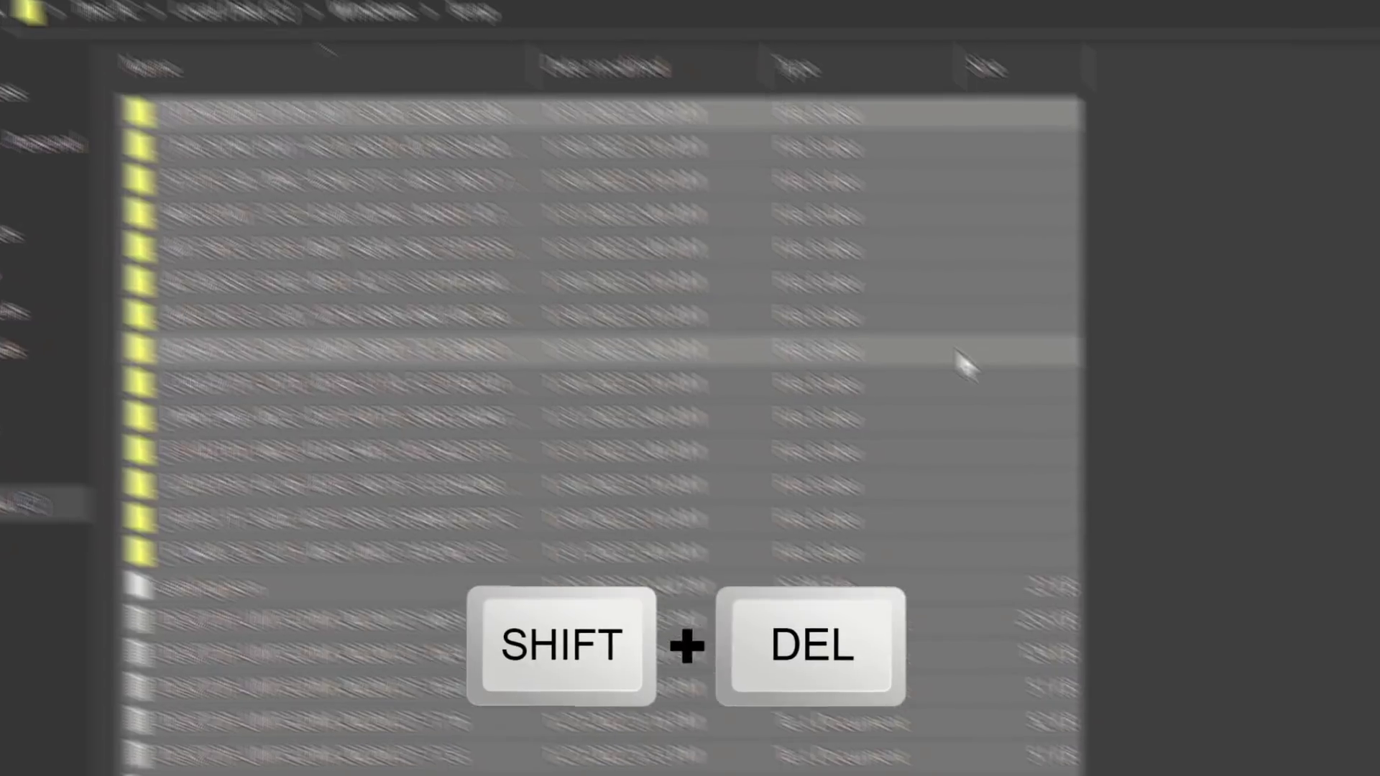
{"action": "key", "text": "shift+Delete"}
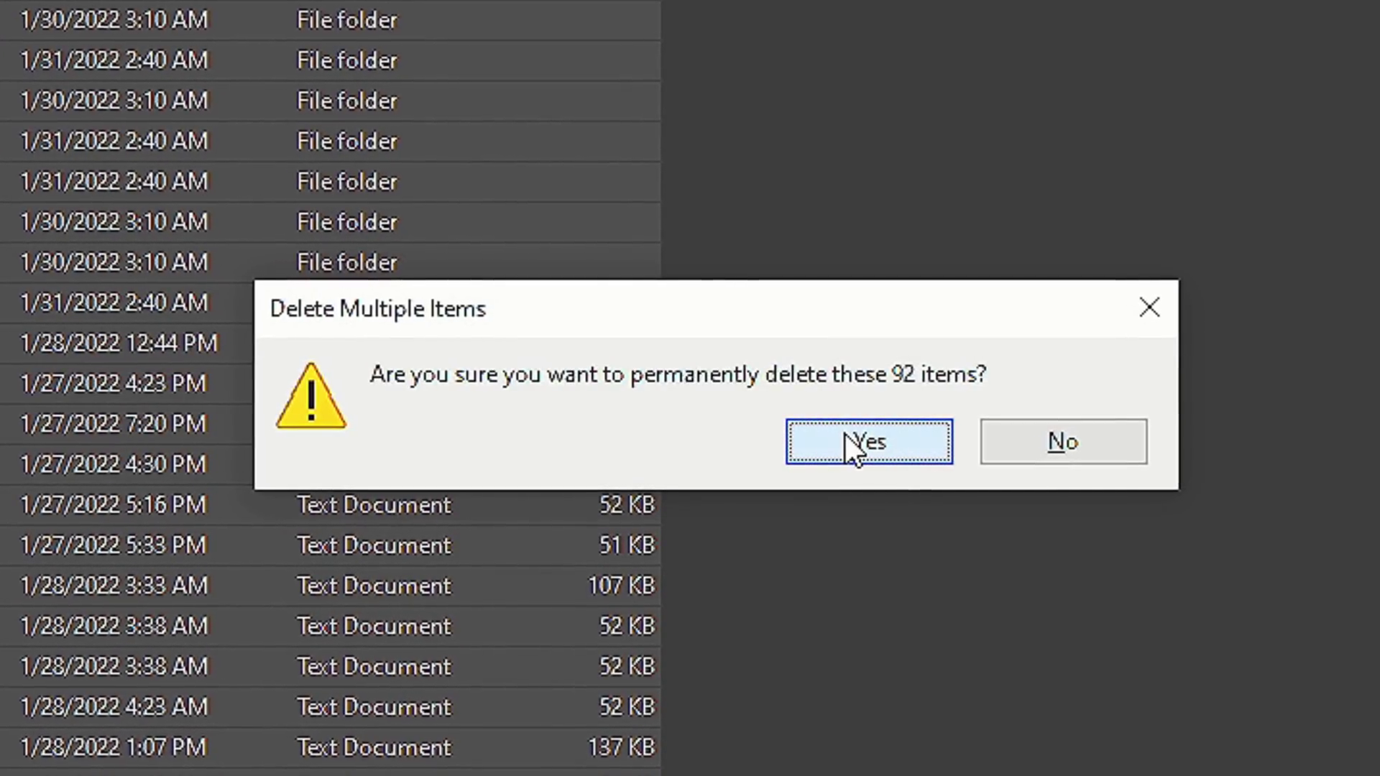
{"action": "left_click", "coordinate": [849, 442]}
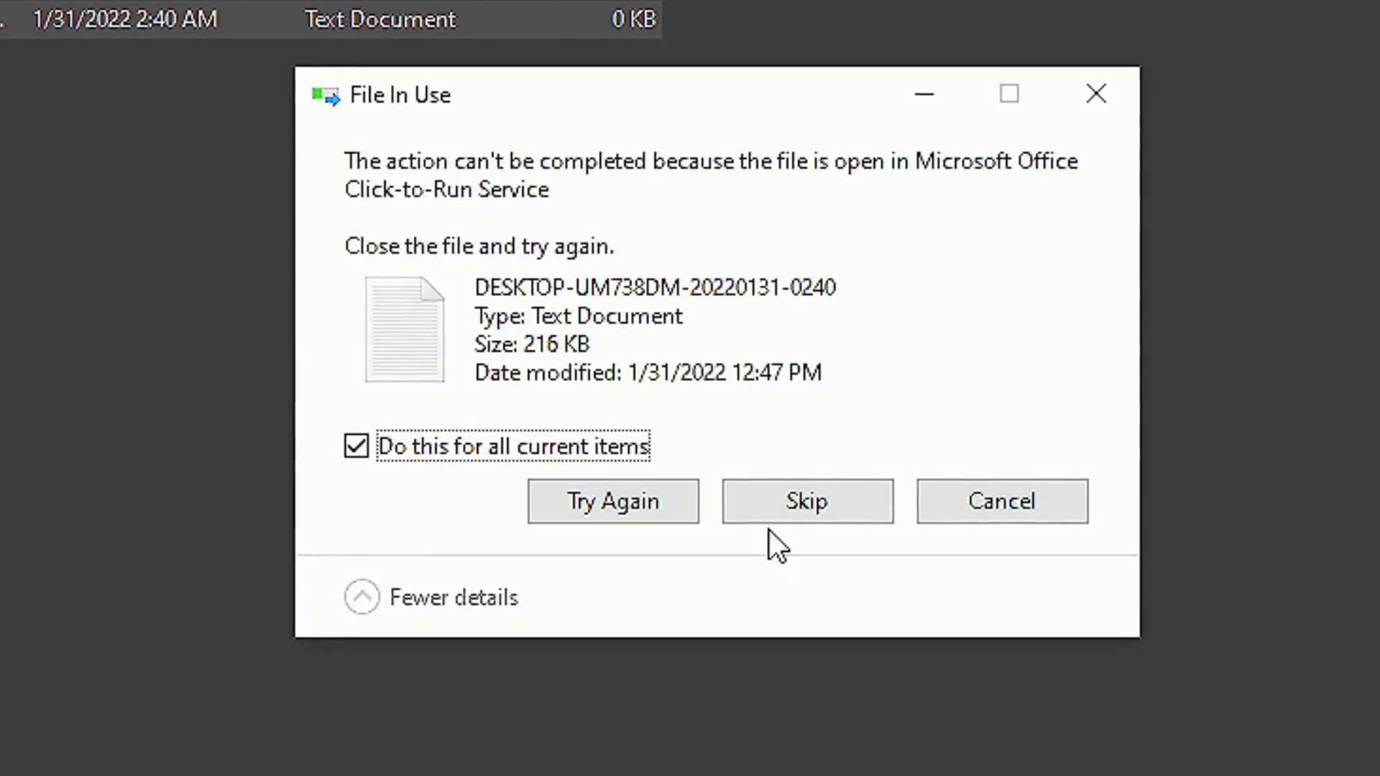
{"action": "left_click", "coordinate": [830, 502]}
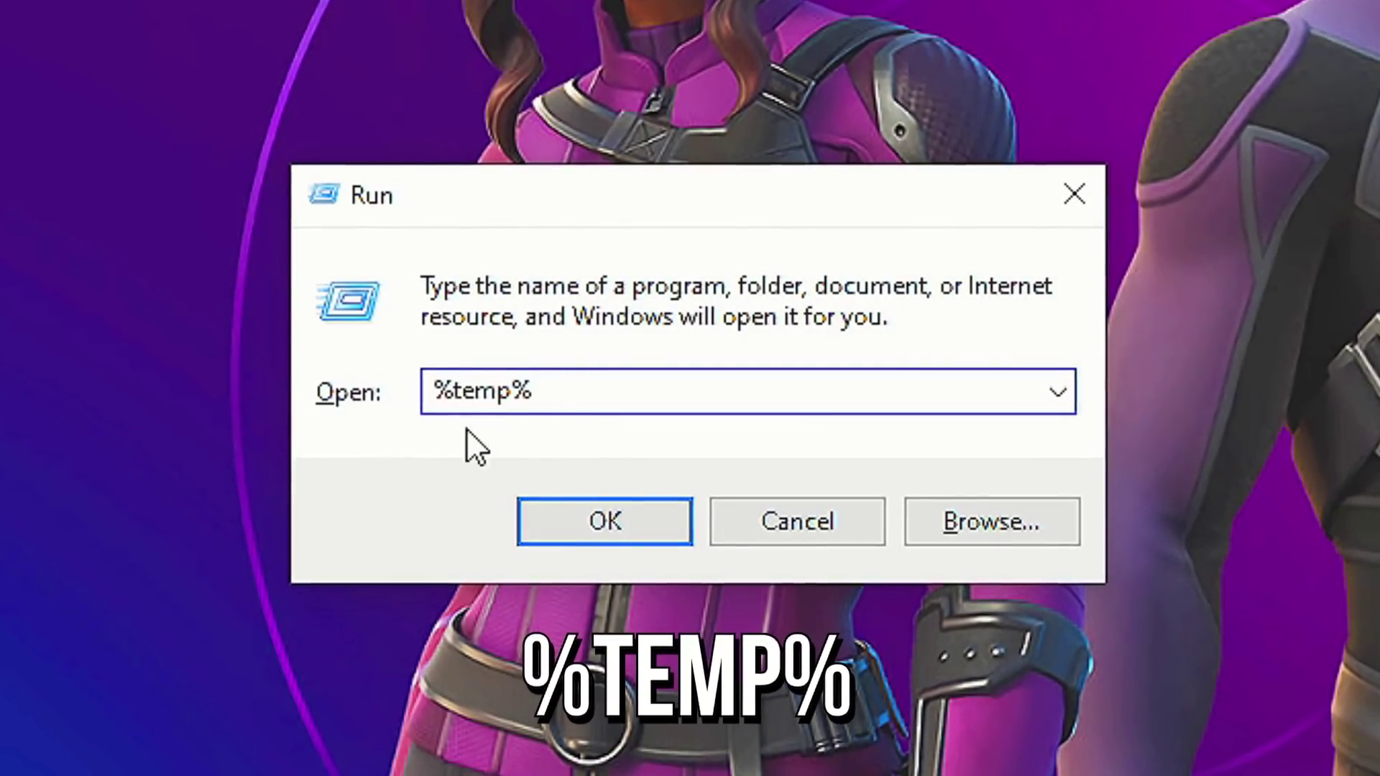
- Open the user's temporary folder with the Run command %temp% and permanently delete all its items
{"action": "left_click", "coordinate": [618, 523]}
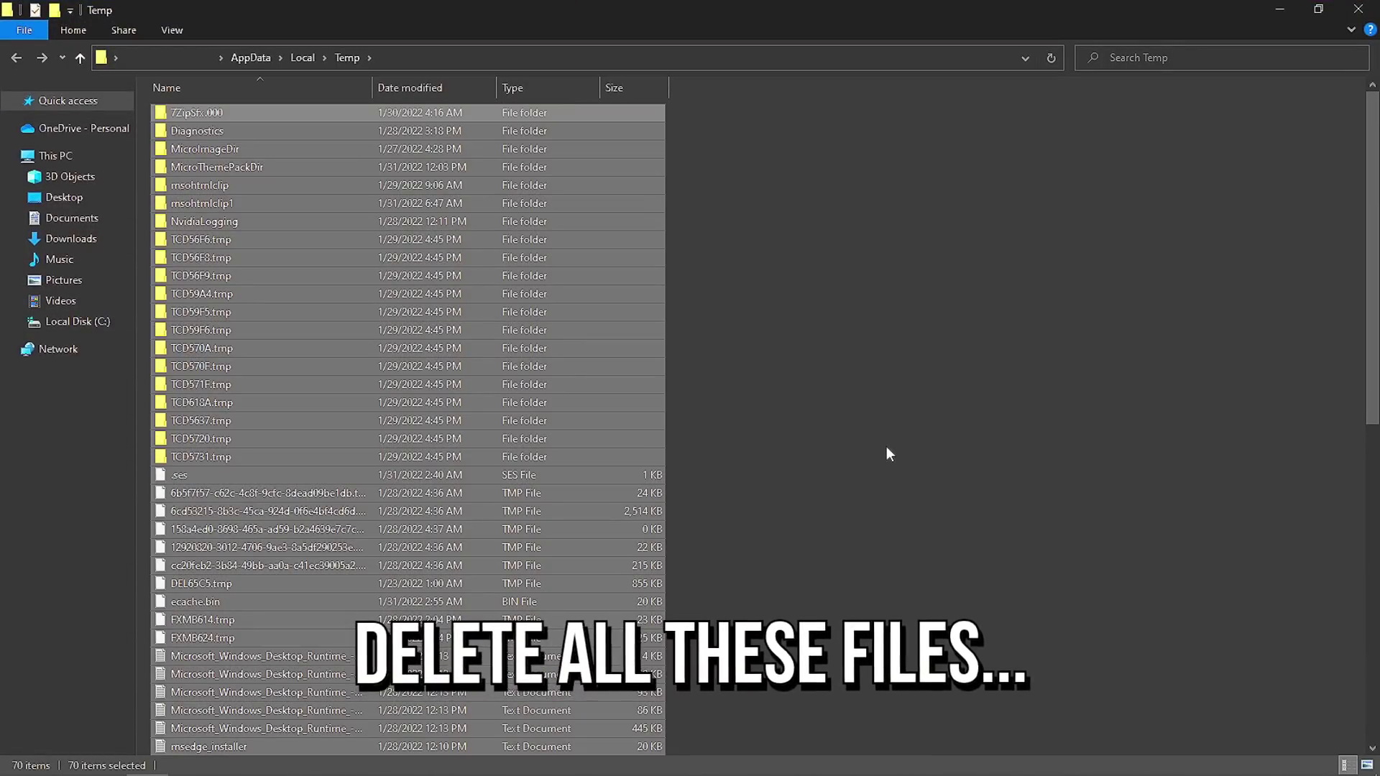
{"action": "key", "text": "shift+Delete"}
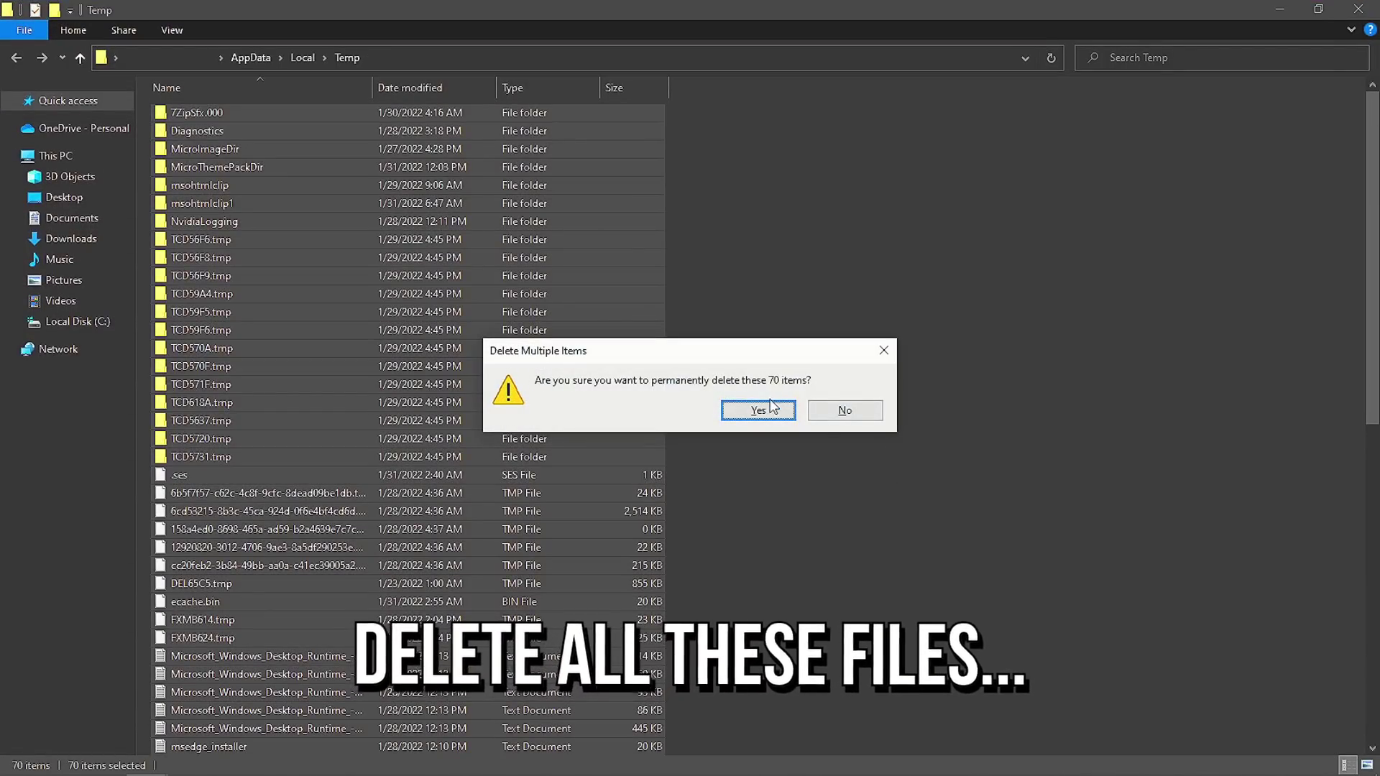
{"action": "left_click", "coordinate": [769, 408]}
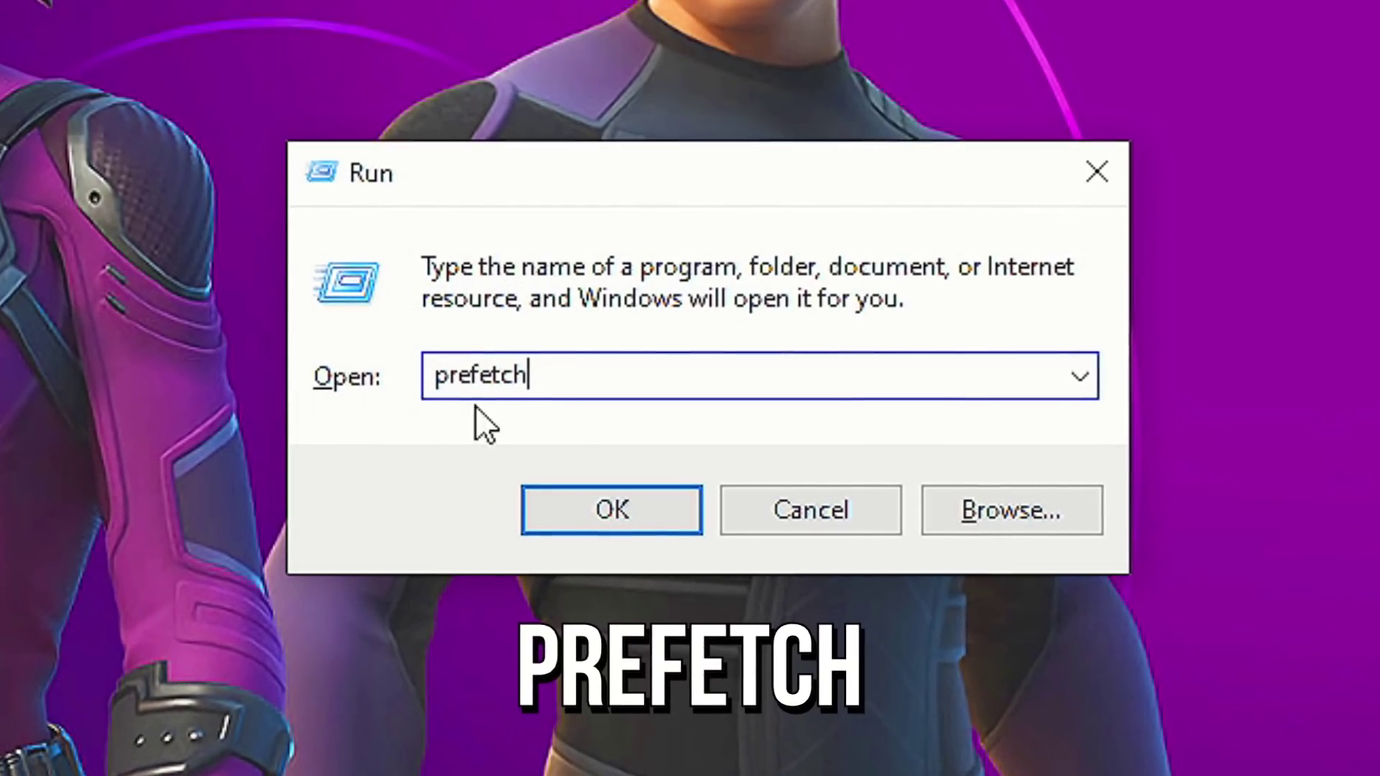
- Open the Prefetch folder with the Run command prefetch and grant permanent access to it
{"action": "left_click", "coordinate": [628, 510]}
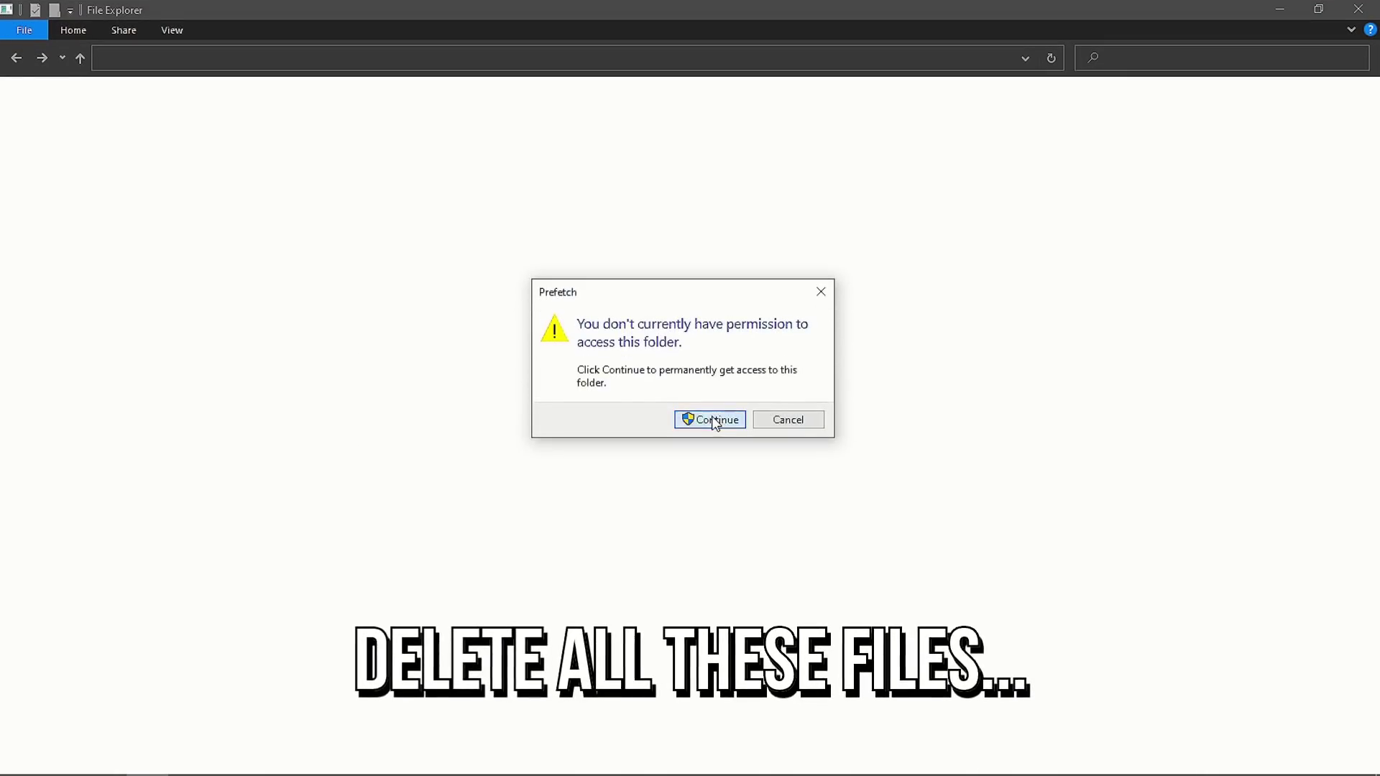
{"action": "left_click", "coordinate": [715, 423]}
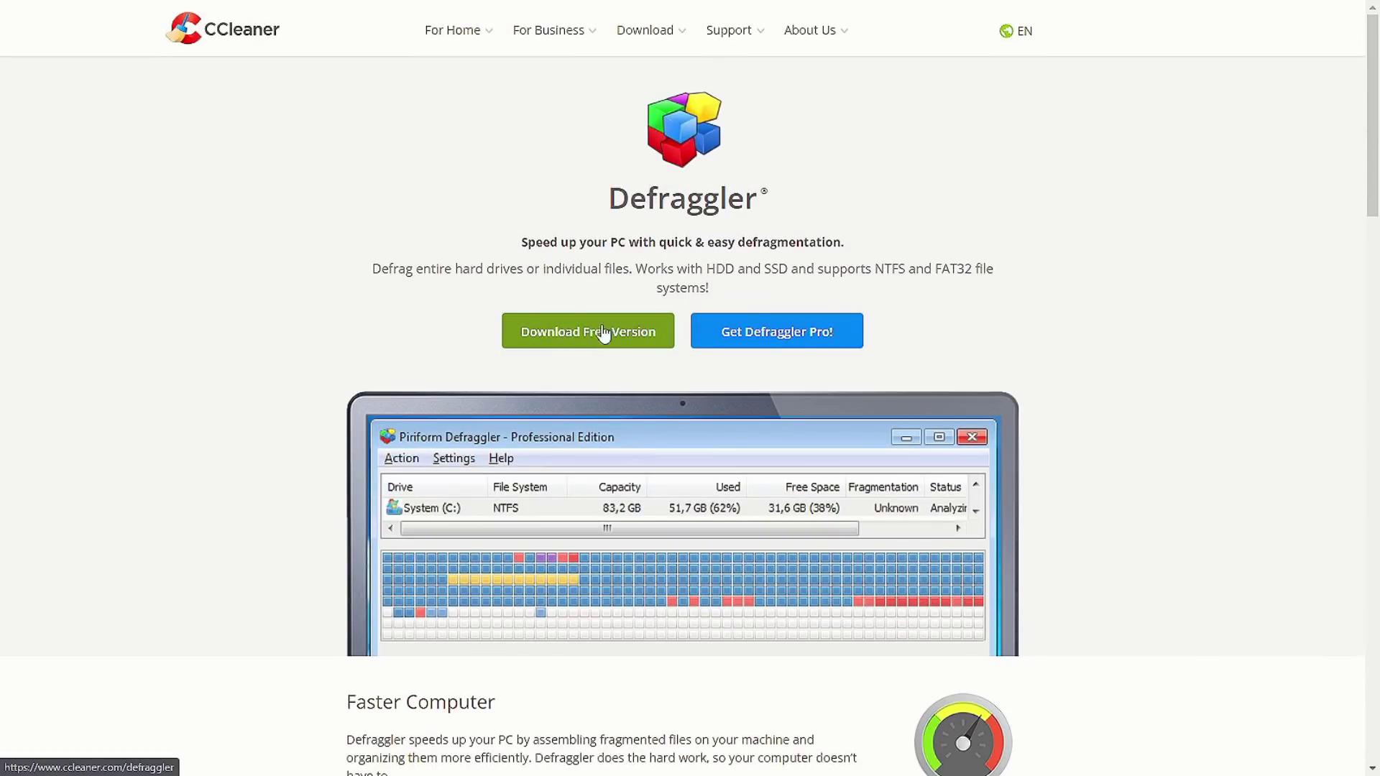
- Choose the free version of Defraggler on the CCleaner website and go to its download
{"action": "left_click", "coordinate": [611, 334]}
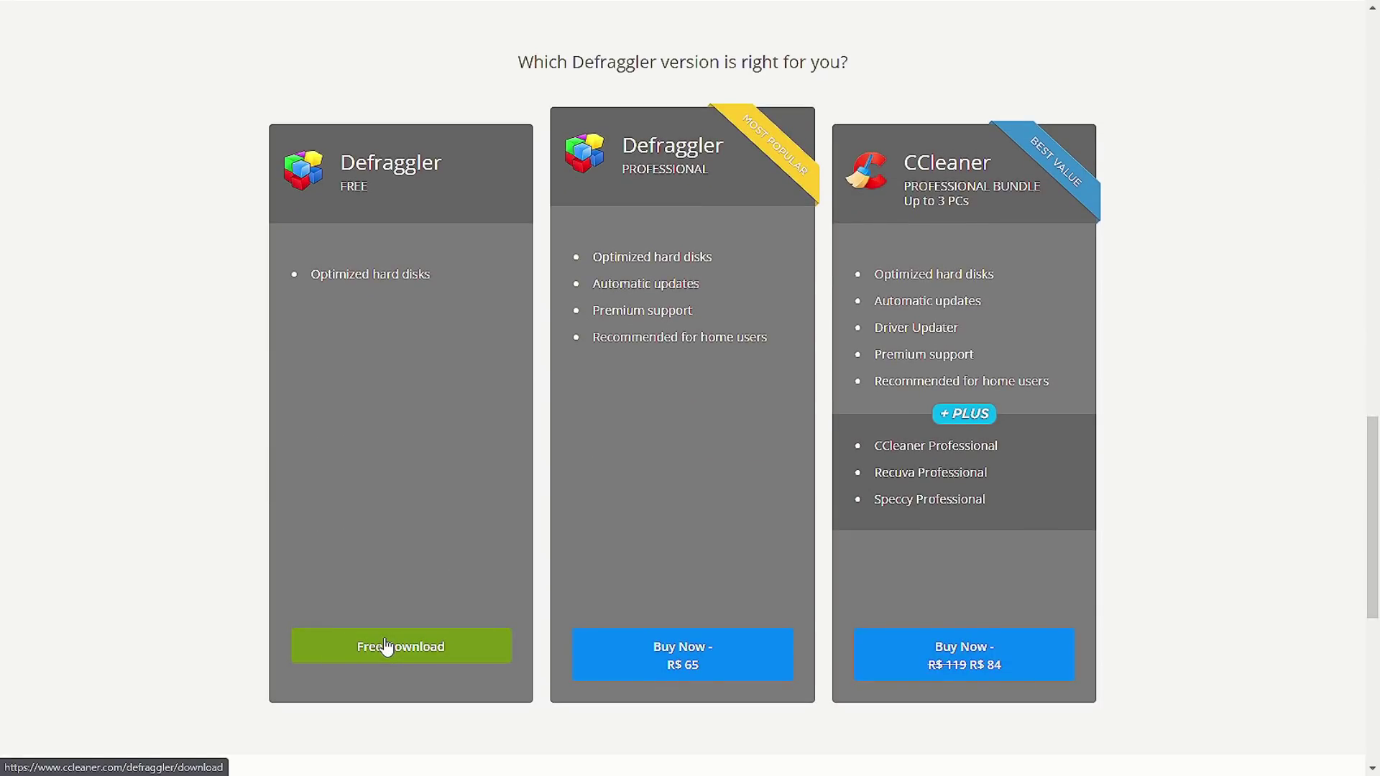
{"action": "left_click", "coordinate": [387, 646]}
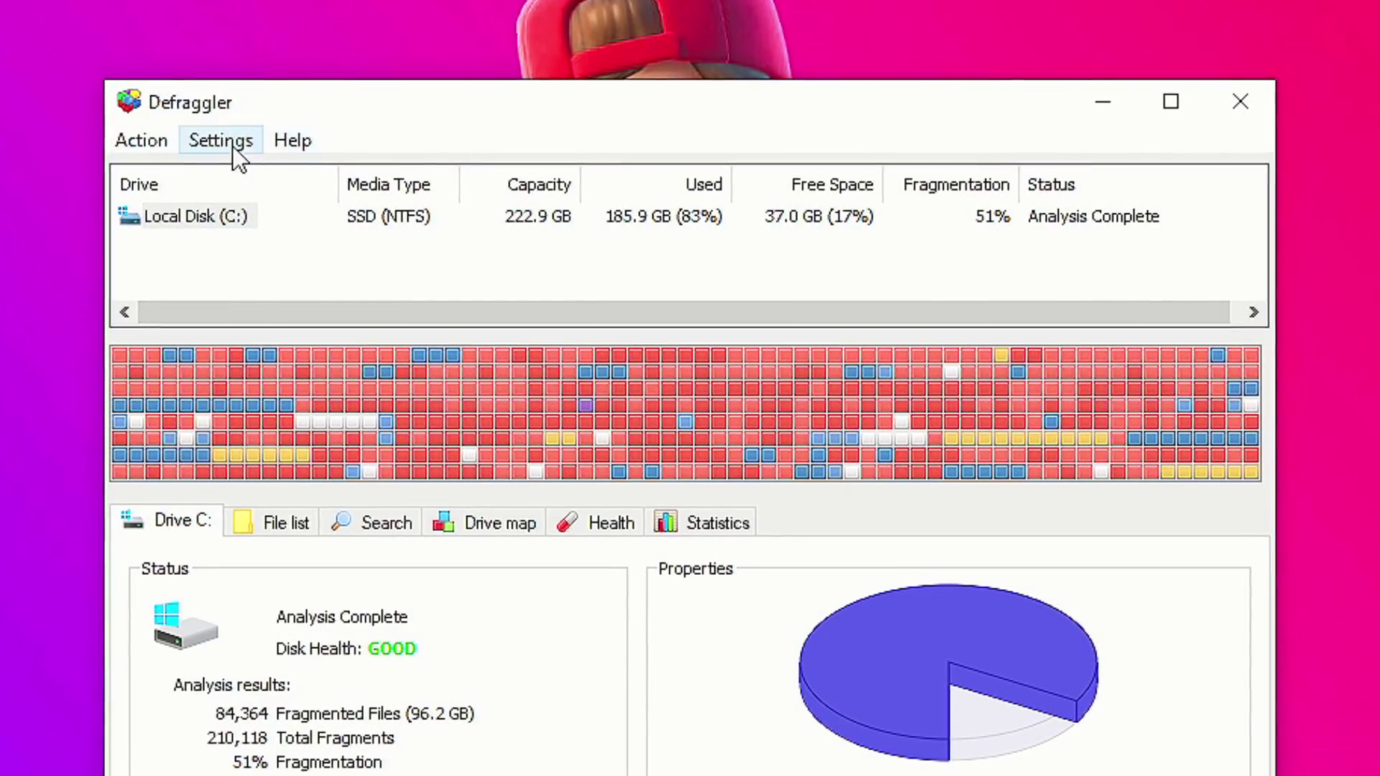
- Run the Optimize operation on Local Disk (C:) in Defraggler and accept the zero-fill of the drive
{"action": "left_click", "coordinate": [176, 215]}
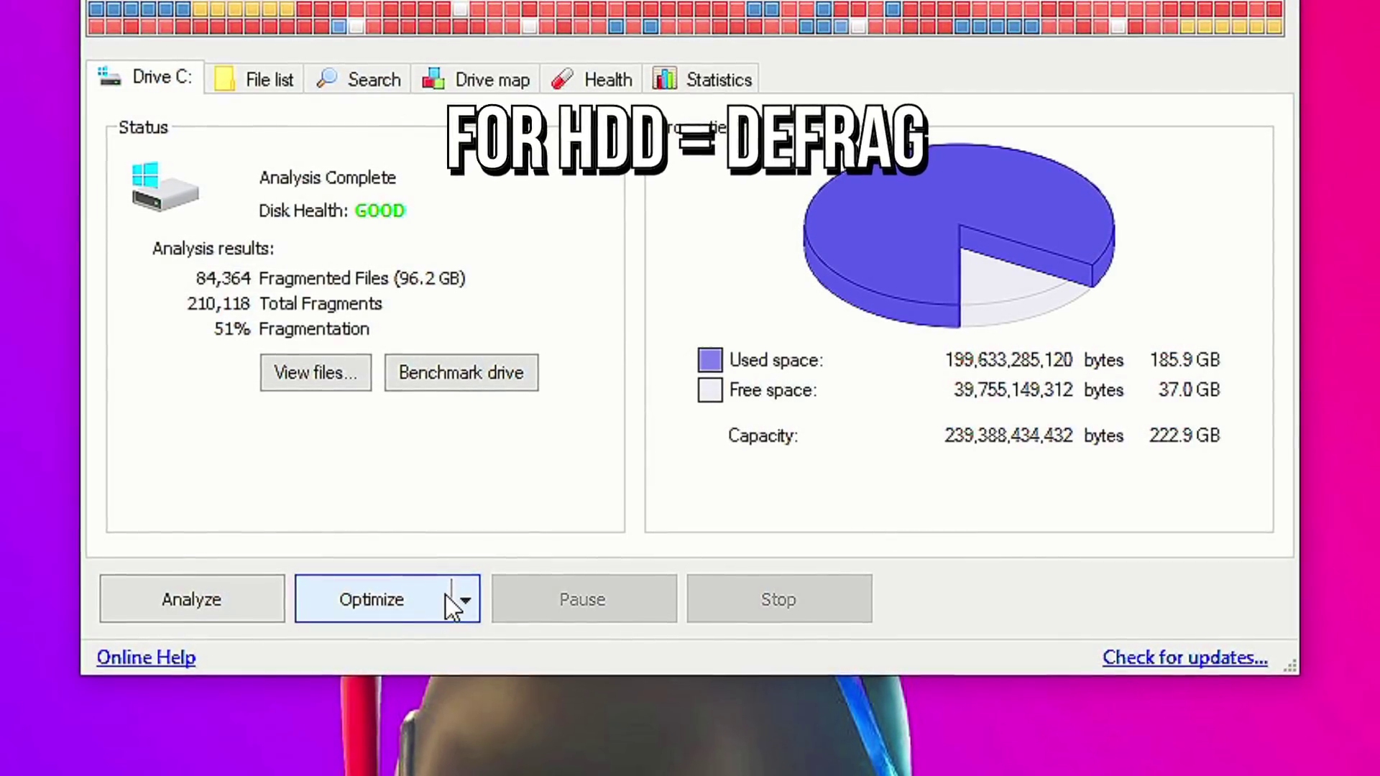
{"action": "left_click", "coordinate": [389, 615]}
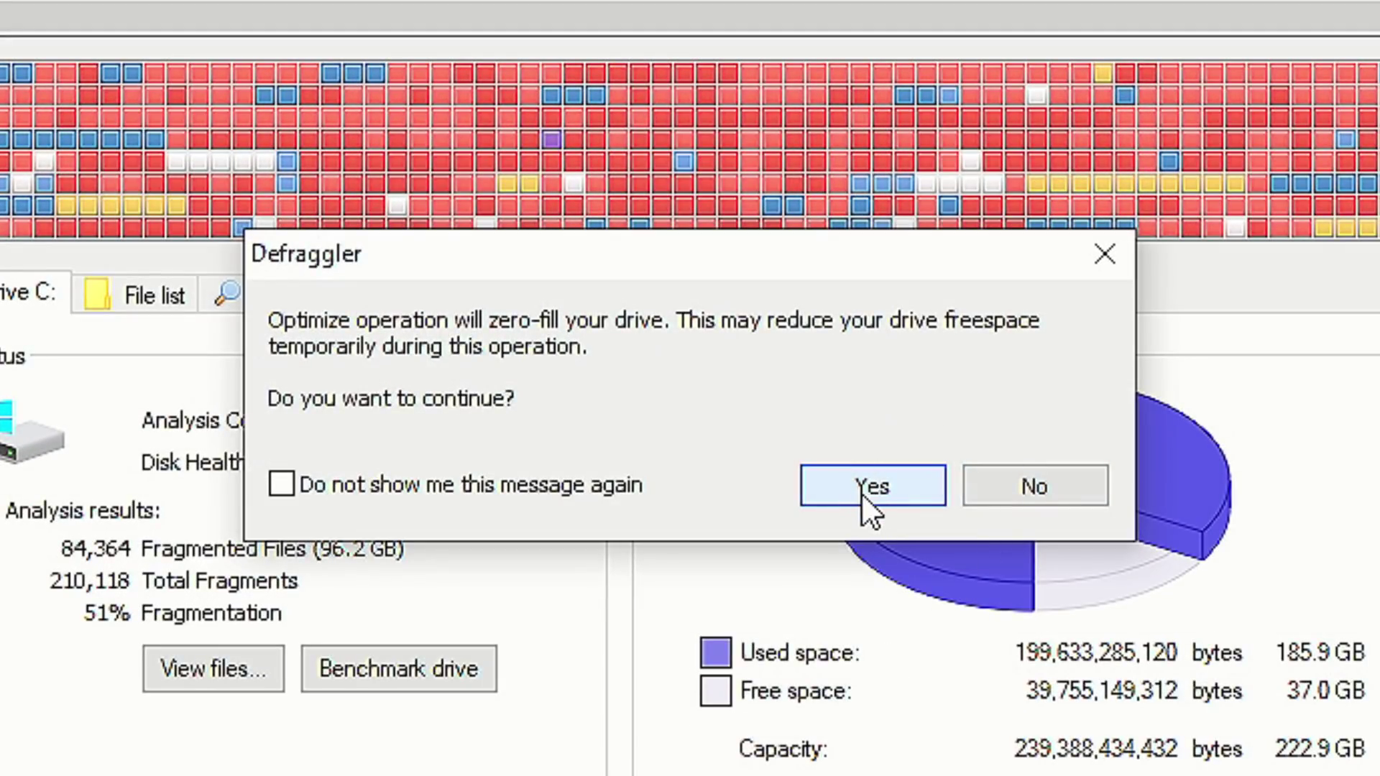
{"action": "left_click", "coordinate": [873, 490]}
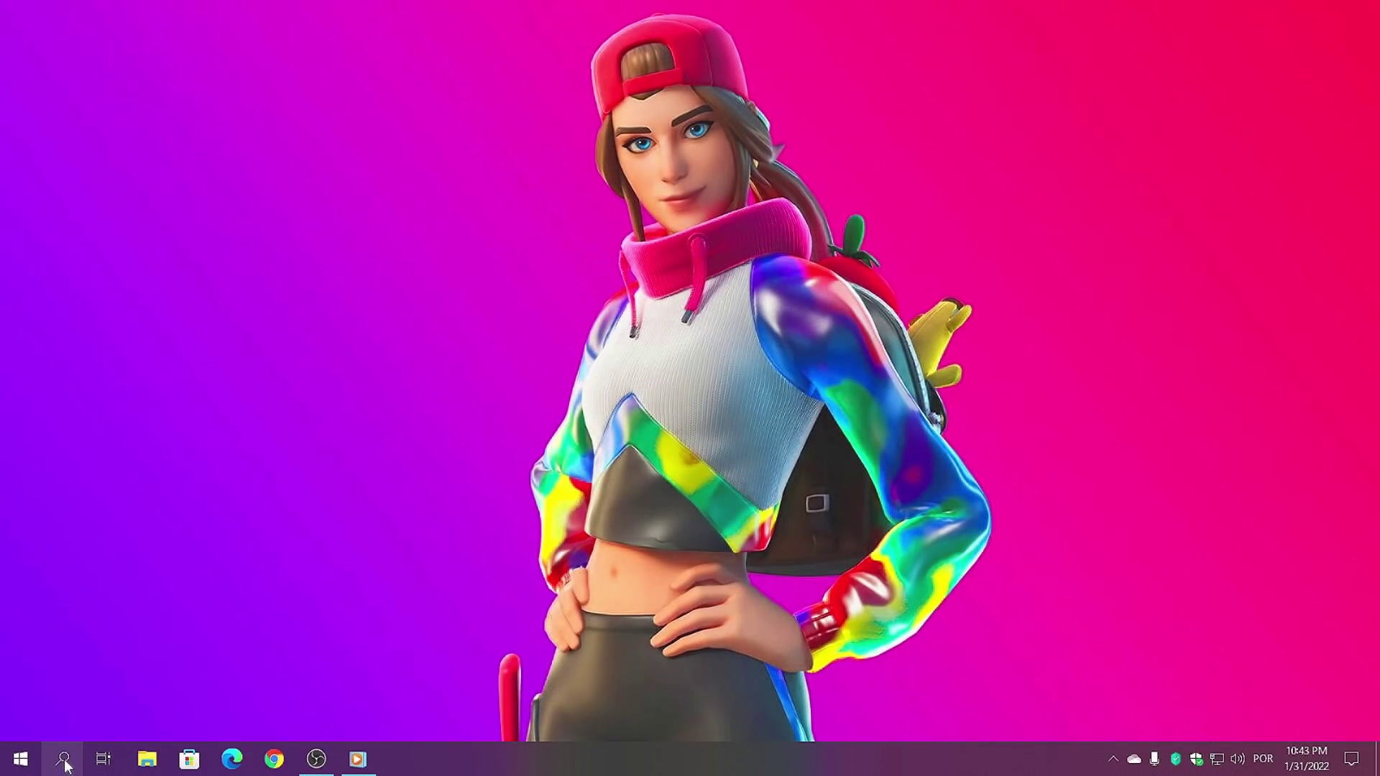
- Search Windows for background apps and open the Background apps settings
{"action": "left_click", "coordinate": [64, 760]}
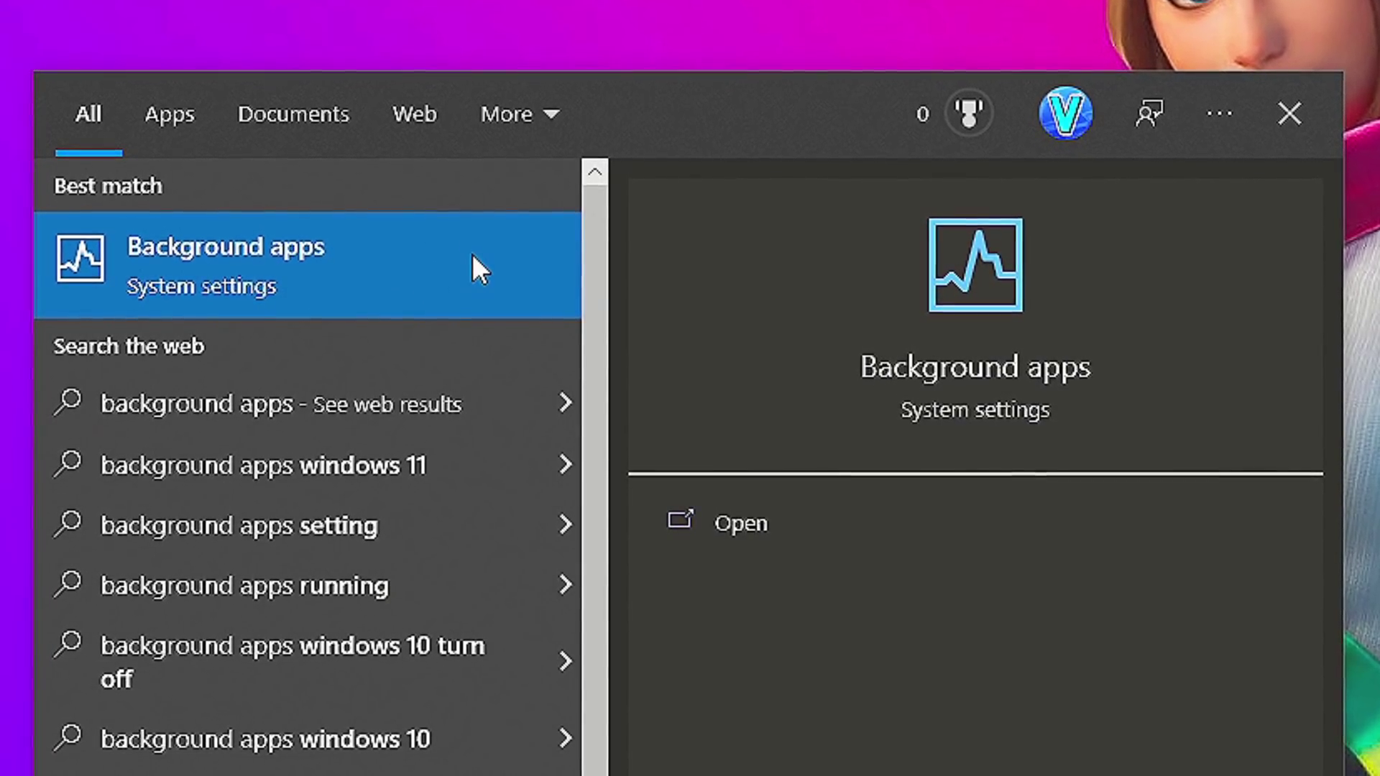
{"action": "left_click", "coordinate": [471, 253]}
{"action": "left_click", "coordinate": [548, 286]}
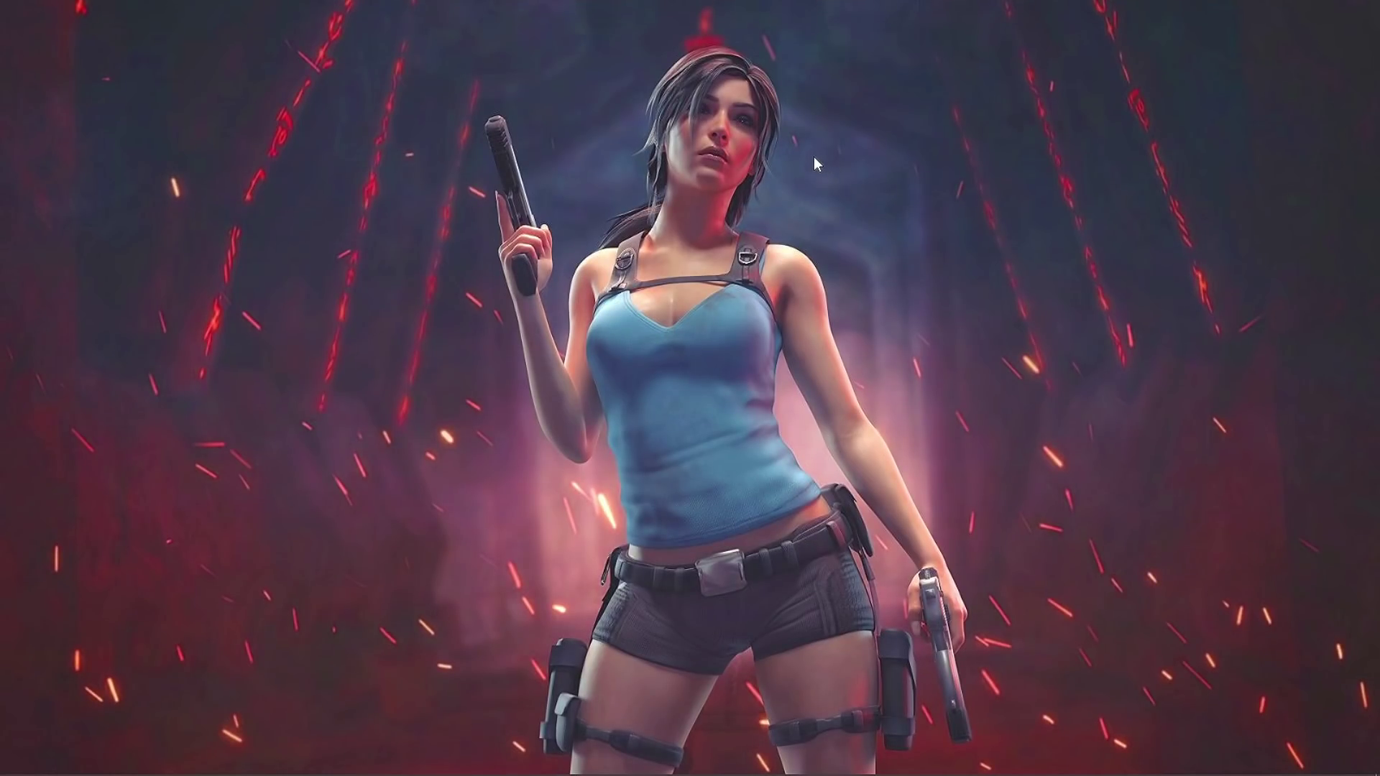
- Open the NVIDIA Control Panel from the desktop and set Image Scaling to On in the global 3D settings
{"action": "right_click", "coordinate": [814, 156]}
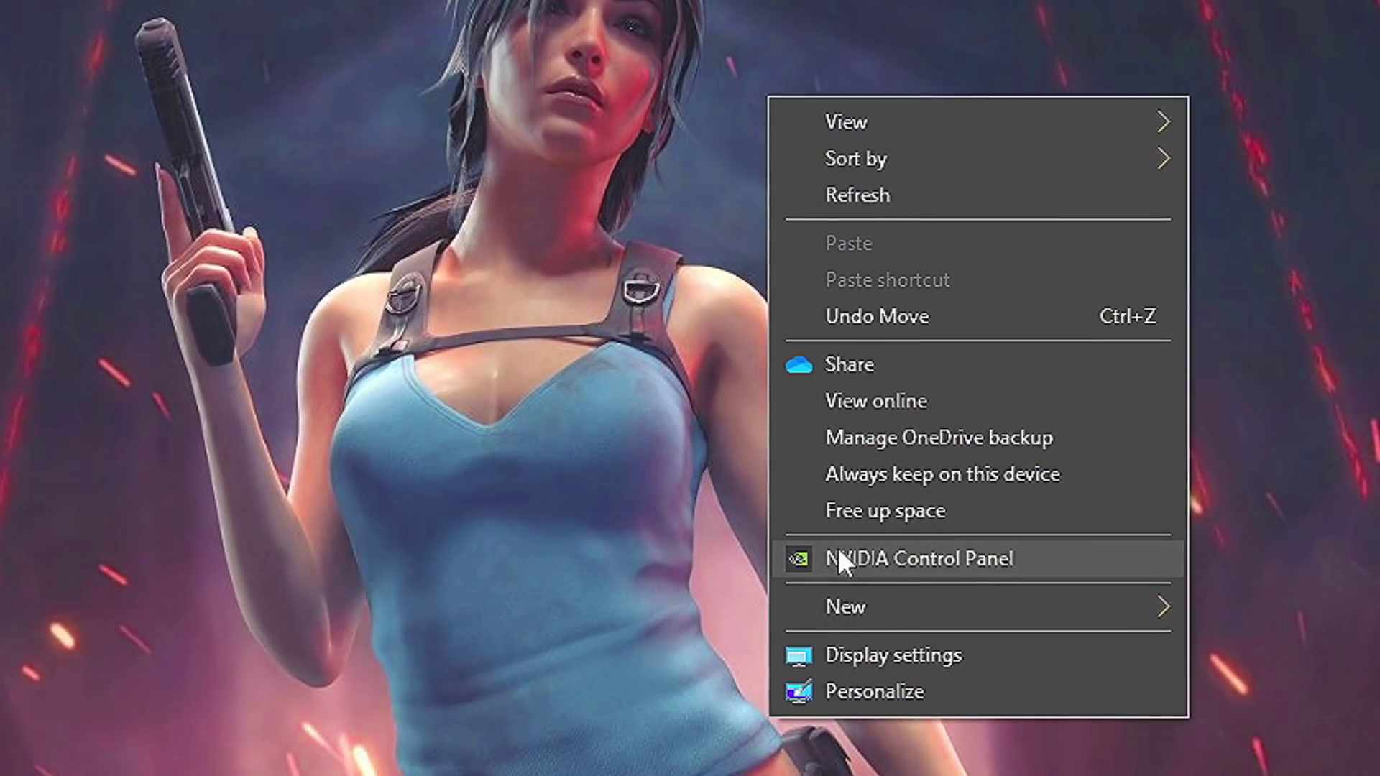
{"action": "left_click", "coordinate": [973, 560]}
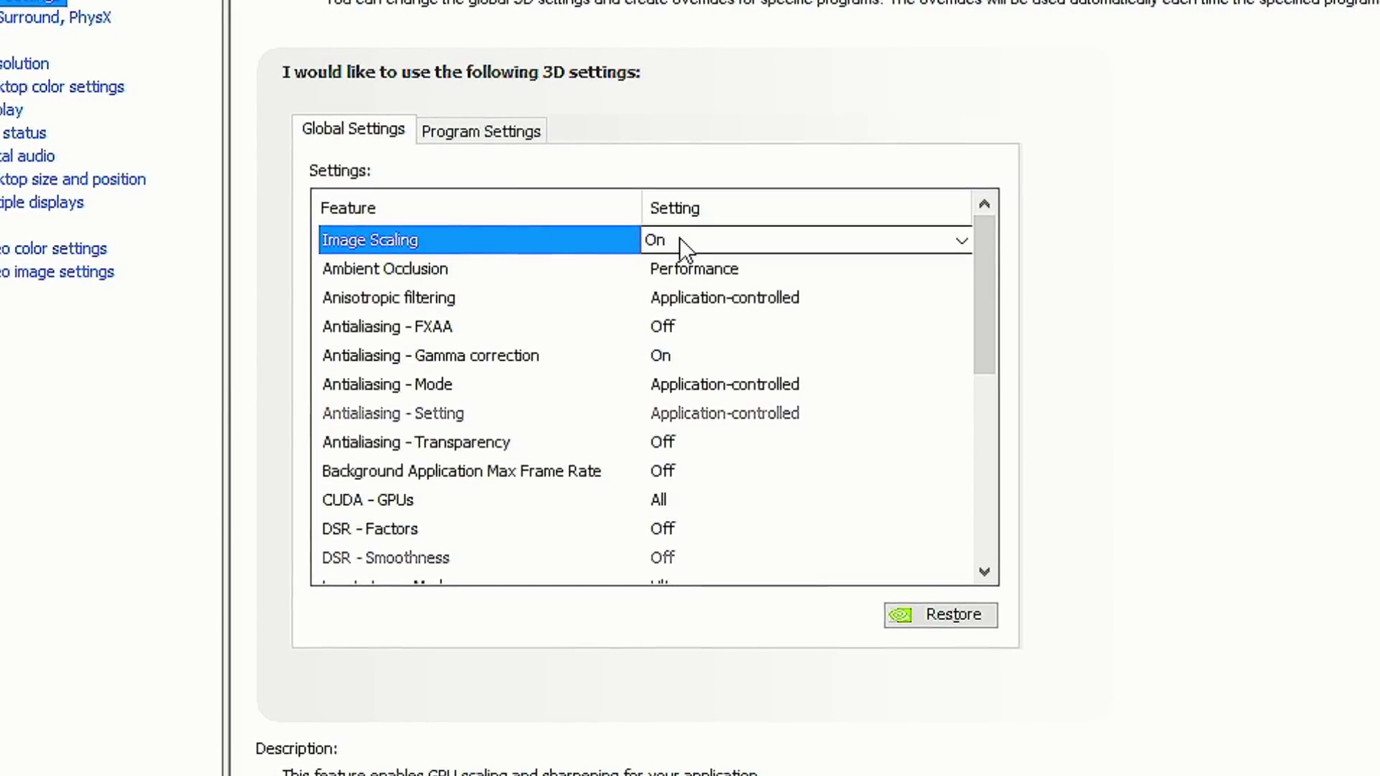
{"action": "left_click", "coordinate": [1179, 647]}
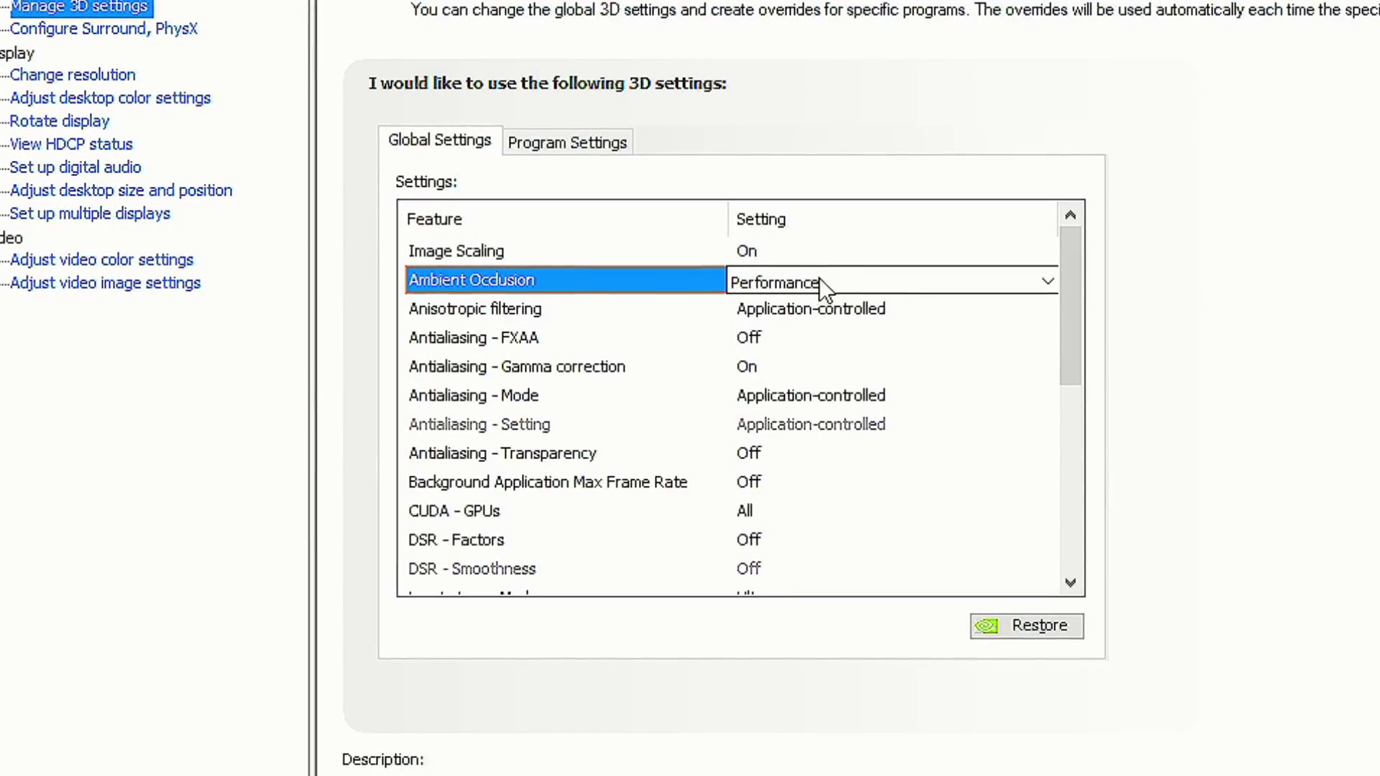
- Set Low Latency Mode to Ultra and Power management mode to Prefer maximum performance in the global 3D settings
{"action": "left_click_drag", "start_coordinate": [1064, 273], "coordinate": [1090, 397]}
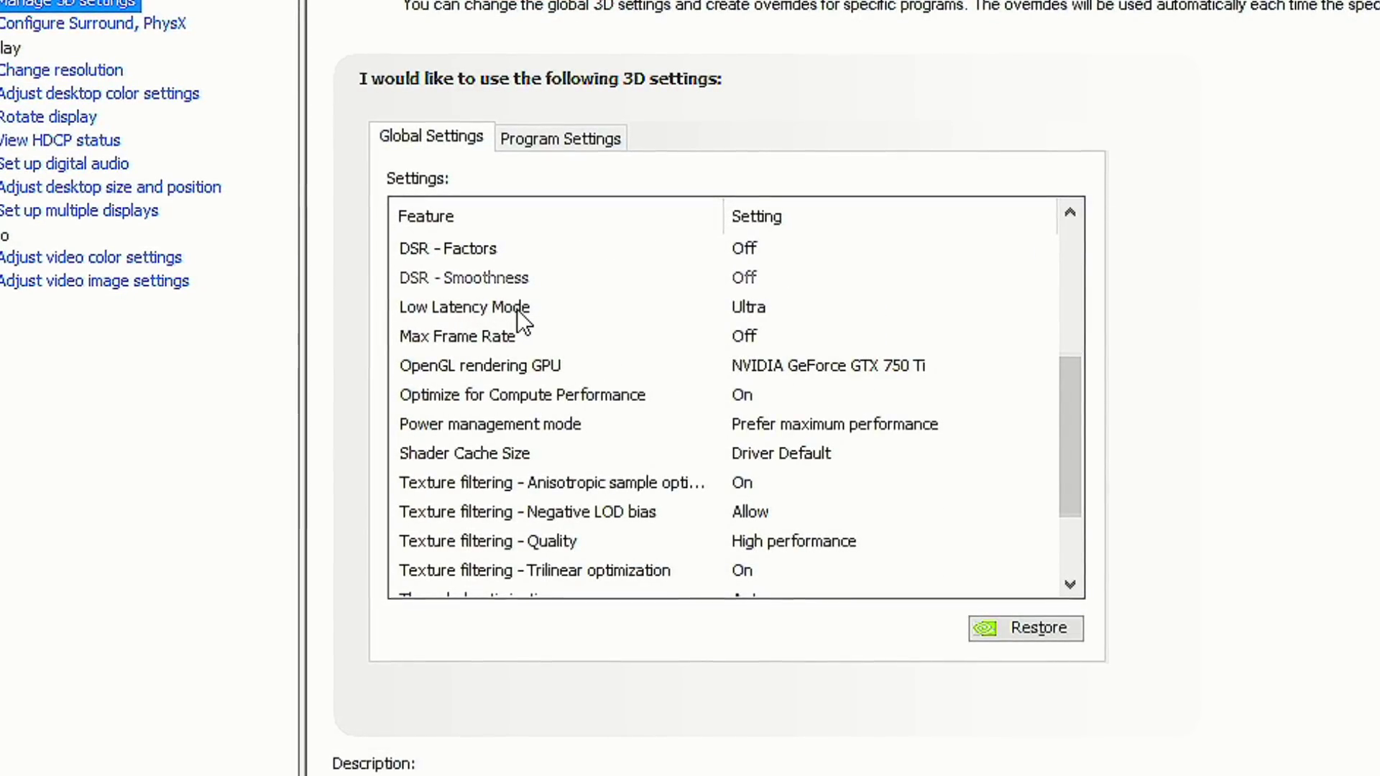
{"action": "left_click", "coordinate": [471, 308]}
{"action": "left_click", "coordinate": [731, 307]}
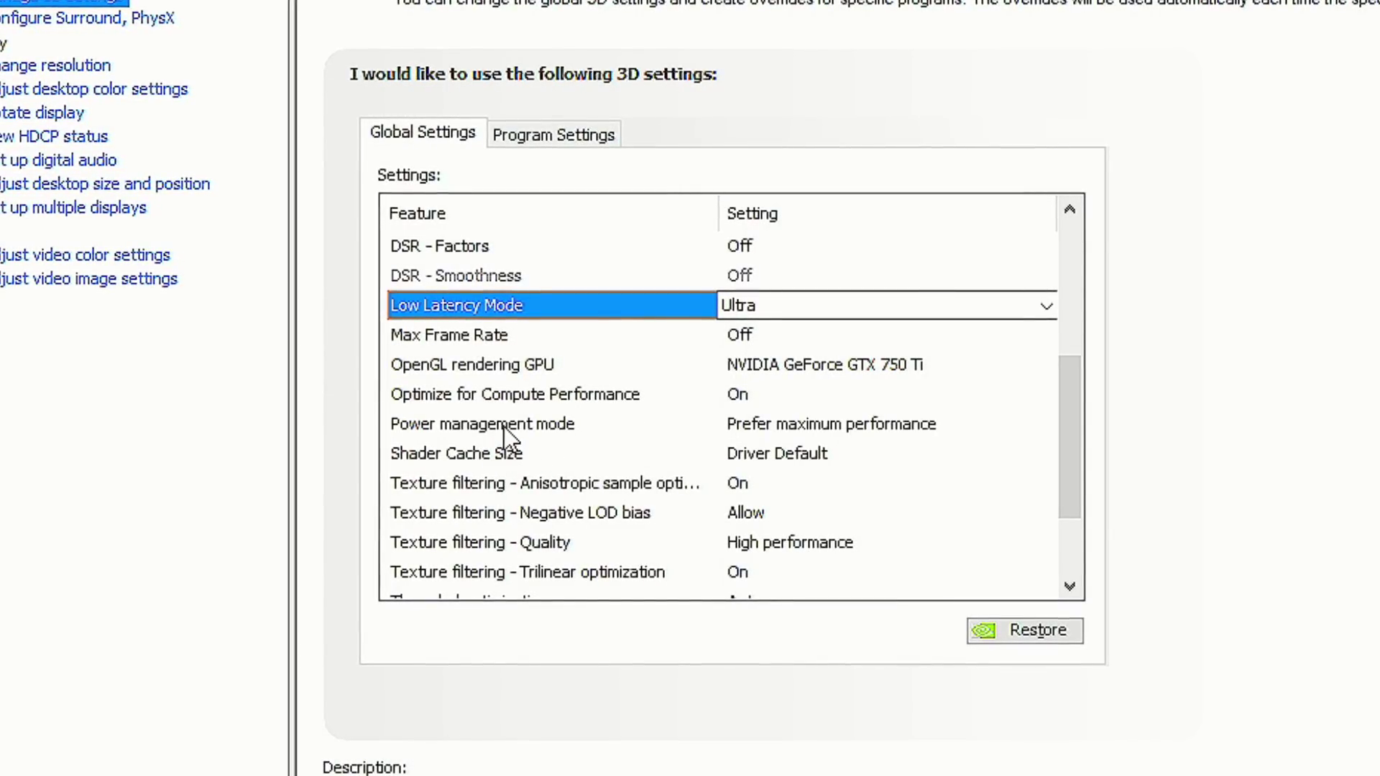
{"action": "left_click", "coordinate": [747, 424]}
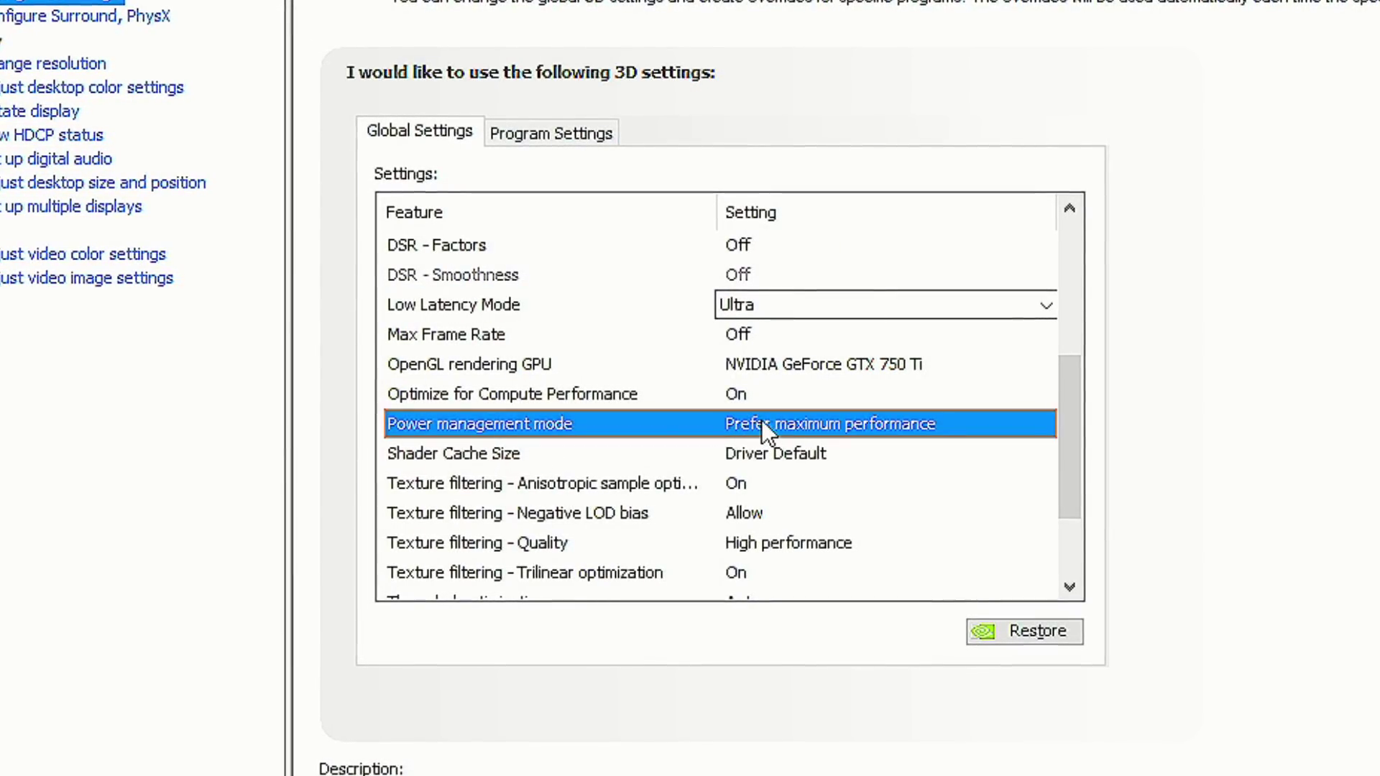
{"action": "left_click", "coordinate": [804, 423]}
- Set Texture filtering - Quality to High performance and Triple buffering to On in the global 3D settings
{"action": "left_click_drag", "start_coordinate": [1073, 414], "coordinate": [1081, 456]}
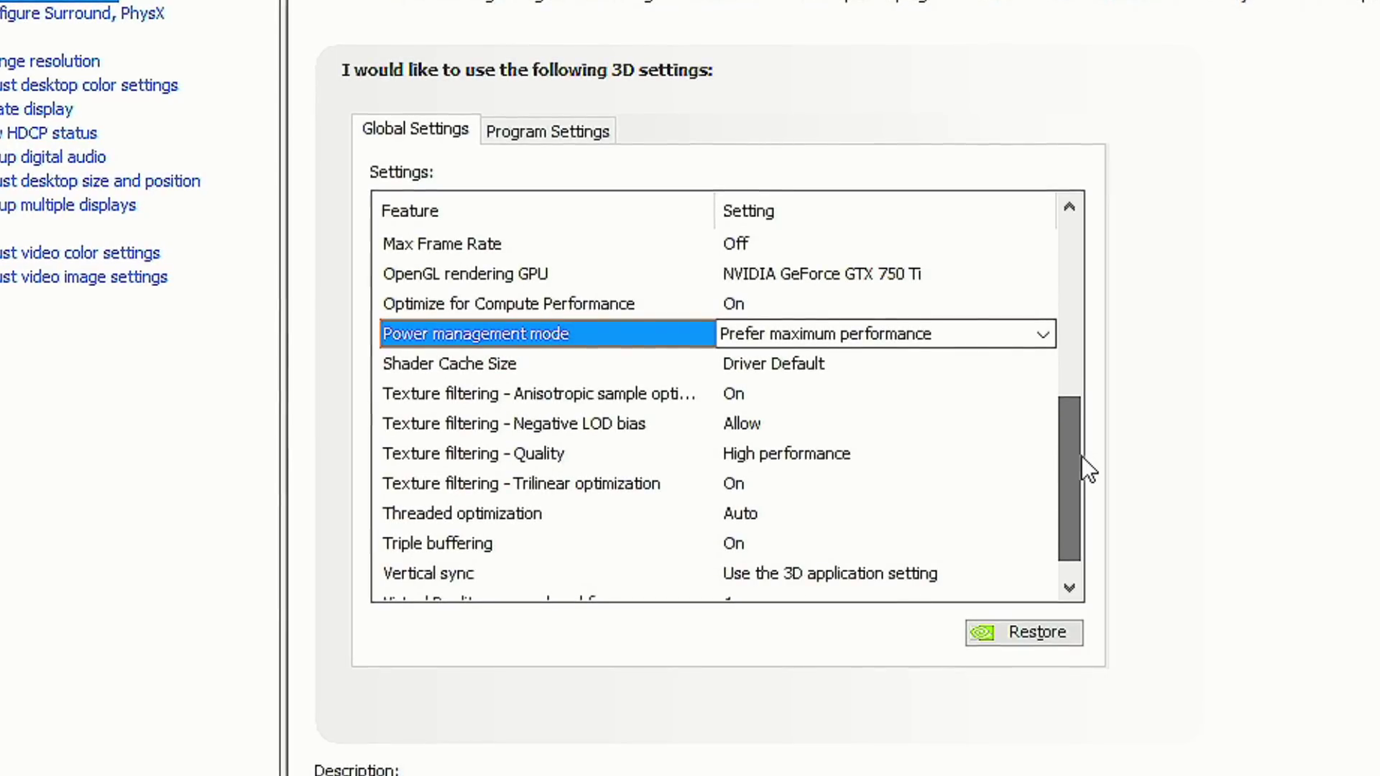
{"action": "left_click", "coordinate": [555, 453]}
{"action": "left_click", "coordinate": [784, 454]}
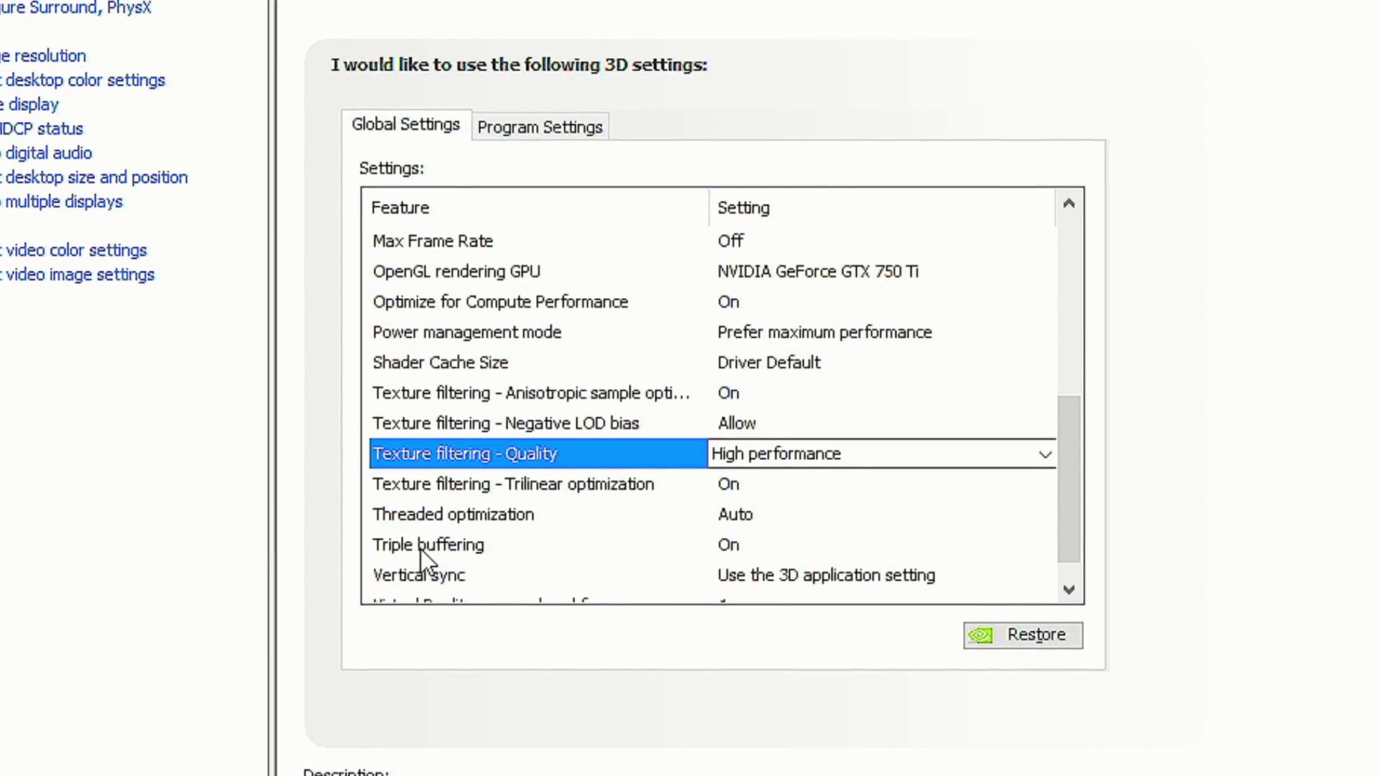
{"action": "left_click", "coordinate": [723, 545]}
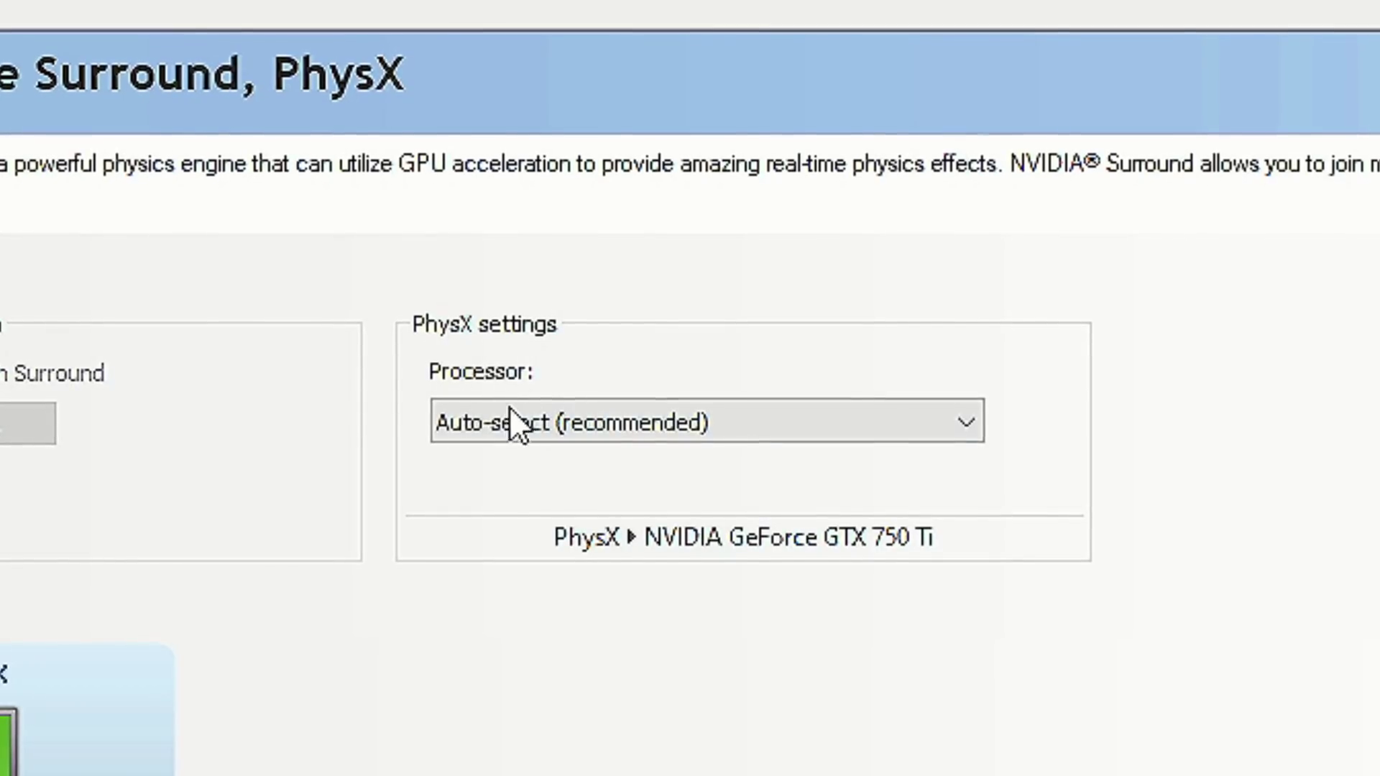
- Set the PhysX processor to NVIDIA GeForce GTX 750 Ti and apply the change
{"action": "left_click", "coordinate": [511, 421]}
{"action": "left_click", "coordinate": [514, 511]}
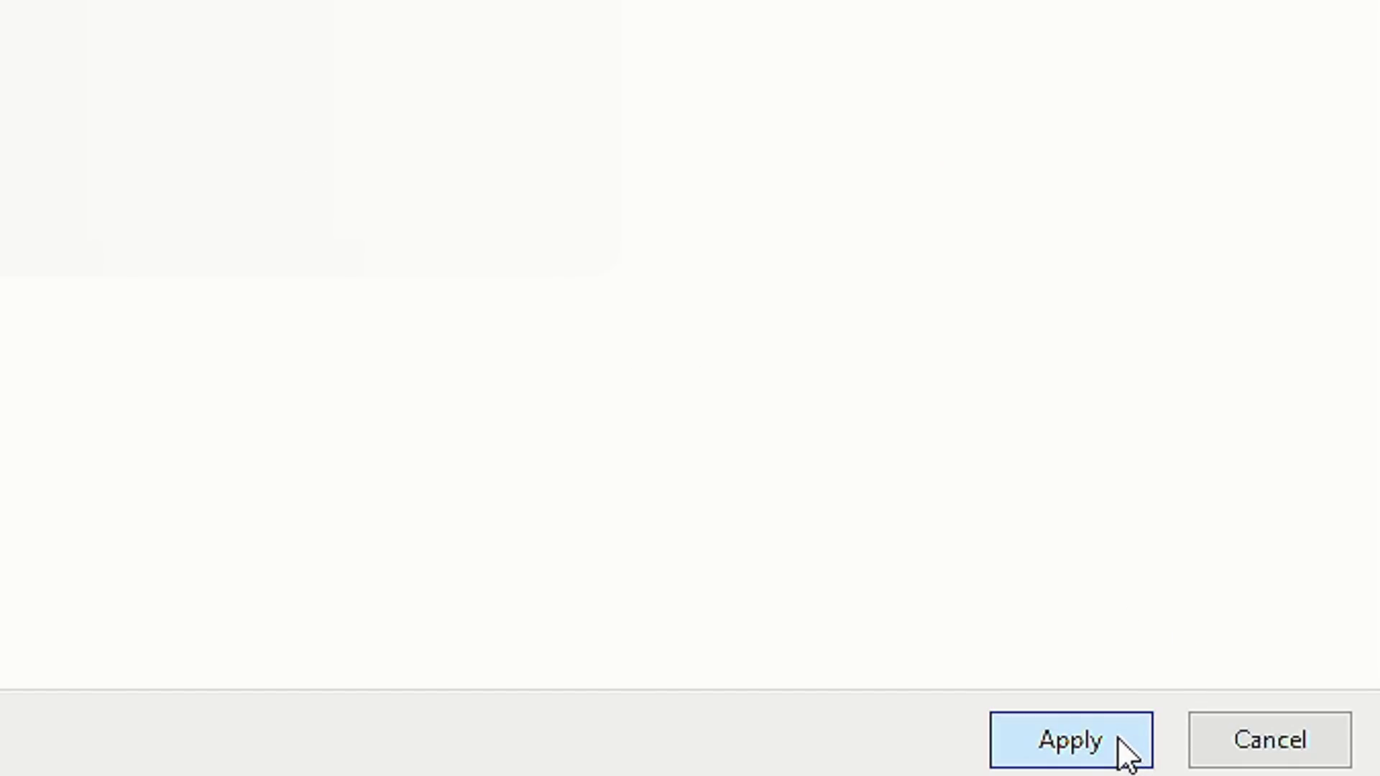
{"action": "left_click", "coordinate": [1118, 738]}
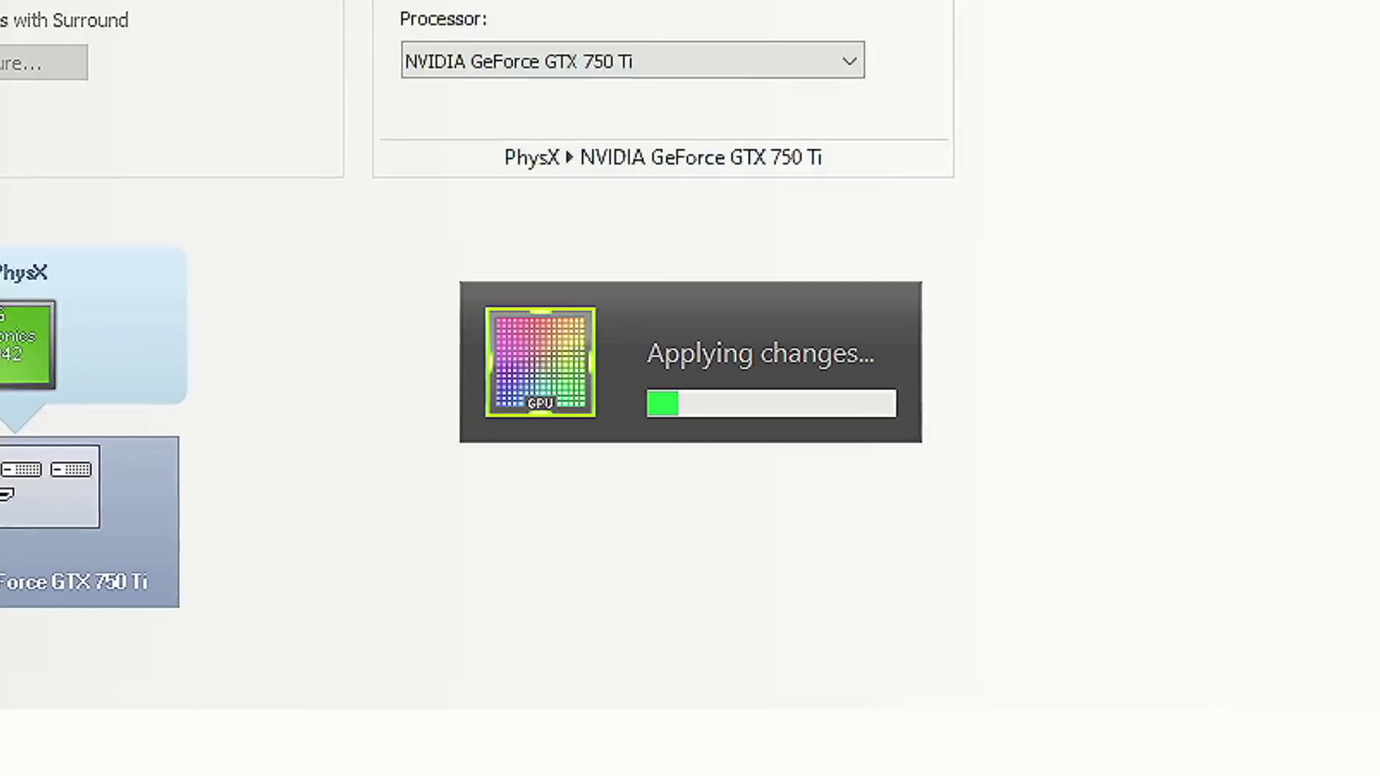